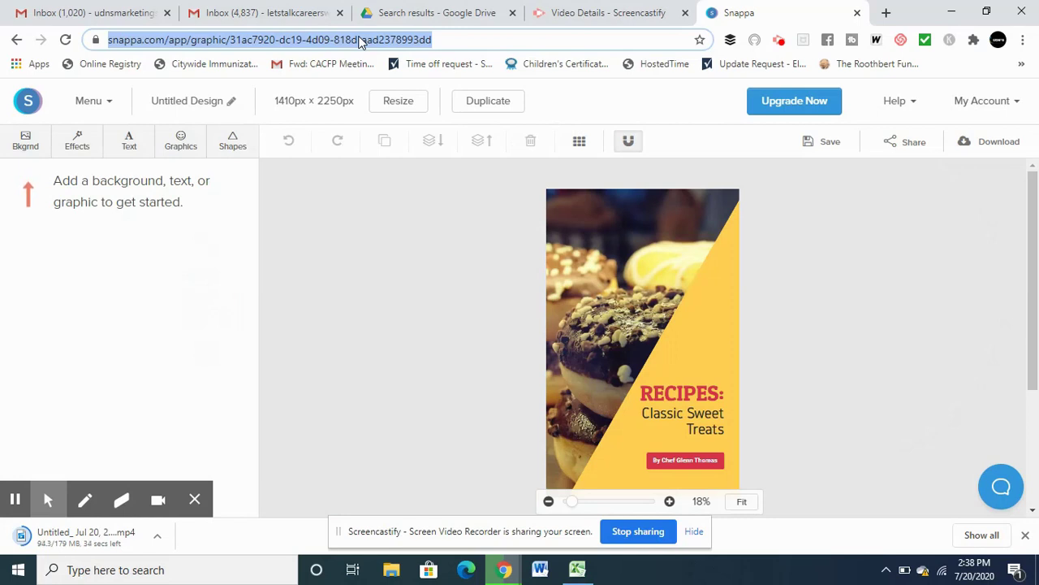
Select the Recipes design's URL in the browser address bar so it can be replaced.
triple_click(360, 39)
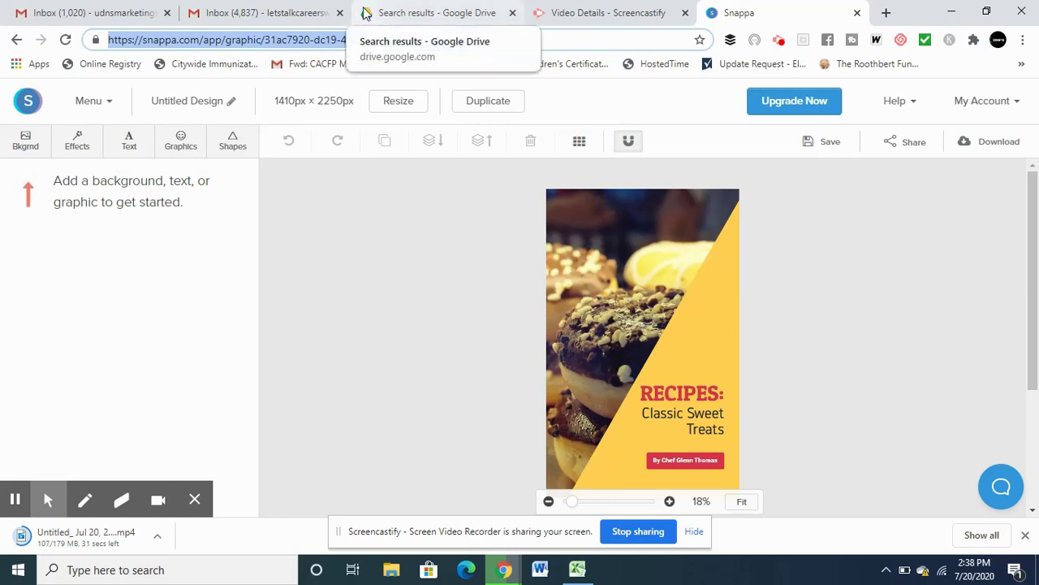
Go to snappa.com and open the eBook Cover (1410 x 2250 px) template page.
type("snappa")
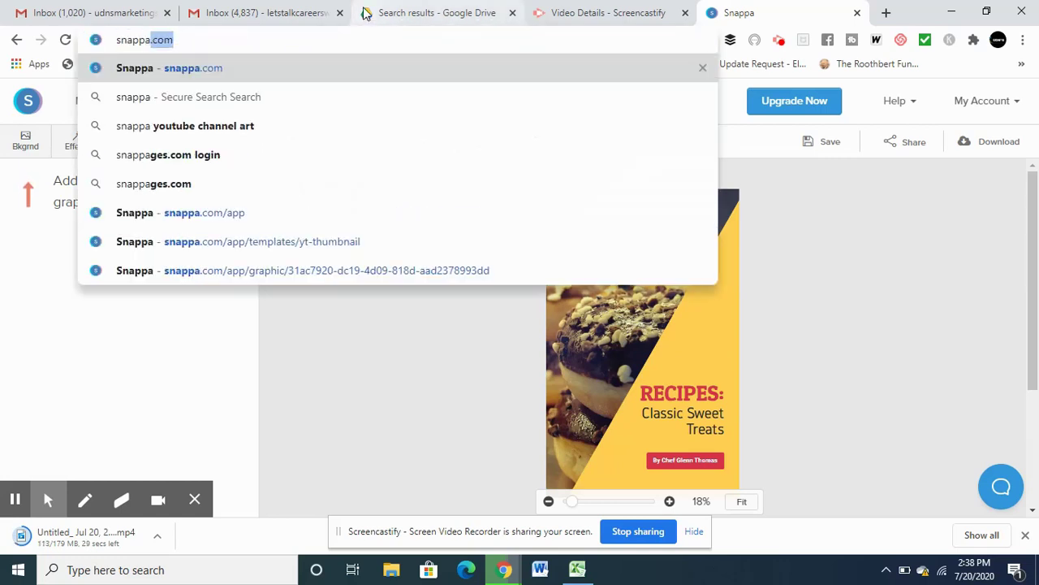
type(".com")
key("Return")
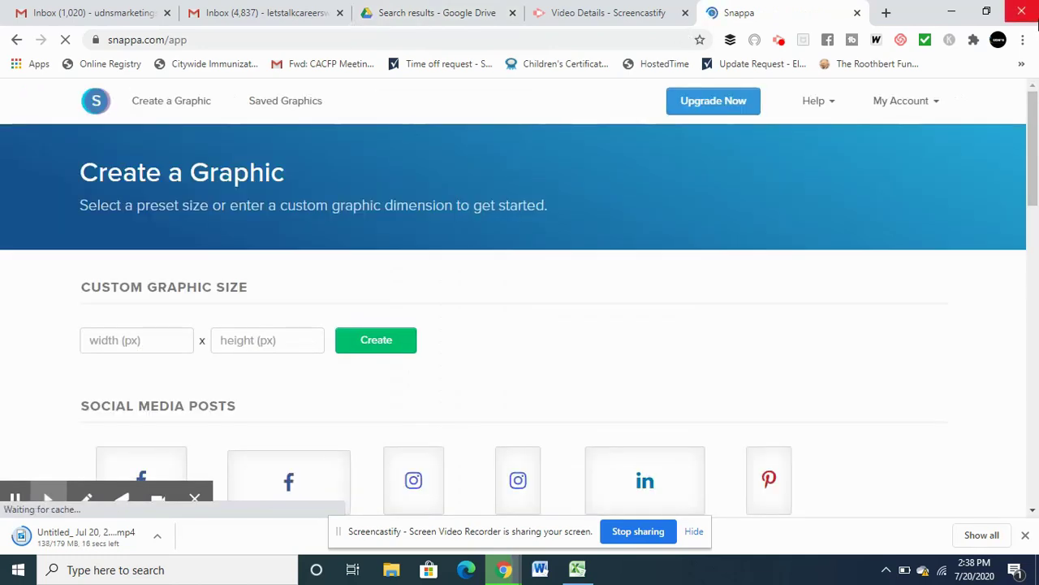
left_click(1032, 156)
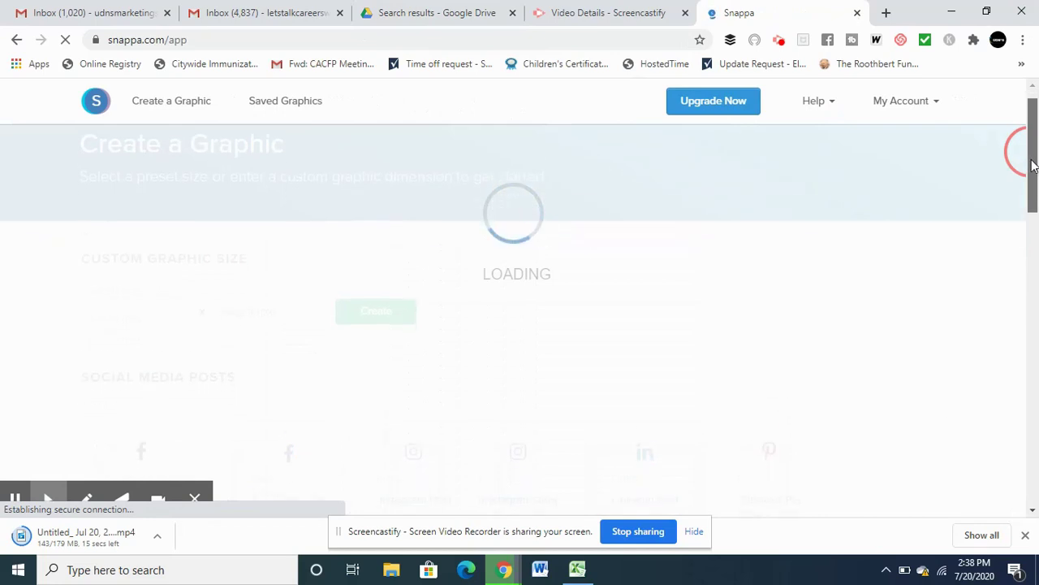
left_click_drag(1032, 156, 1037, 292)
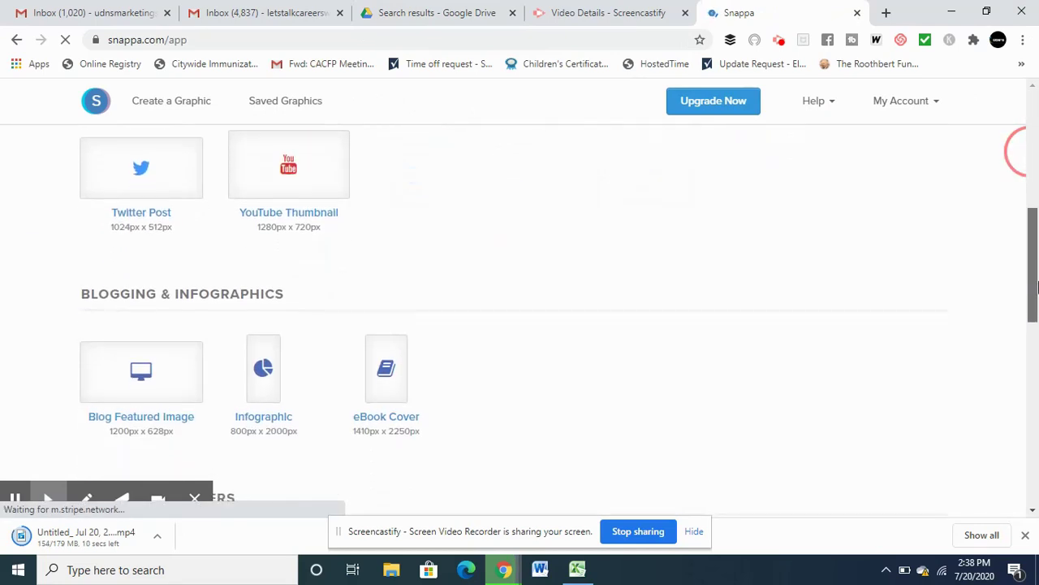
left_click(390, 394)
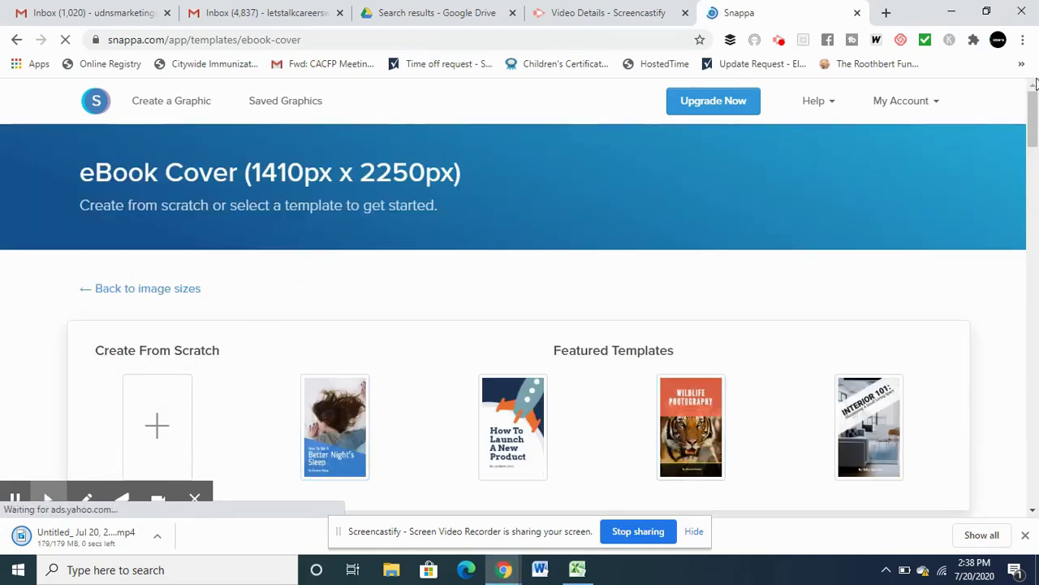
Browse the featured eBook cover templates and start from 'How to Bake a Cake'.
left_click_drag(1034, 109, 1034, 208)
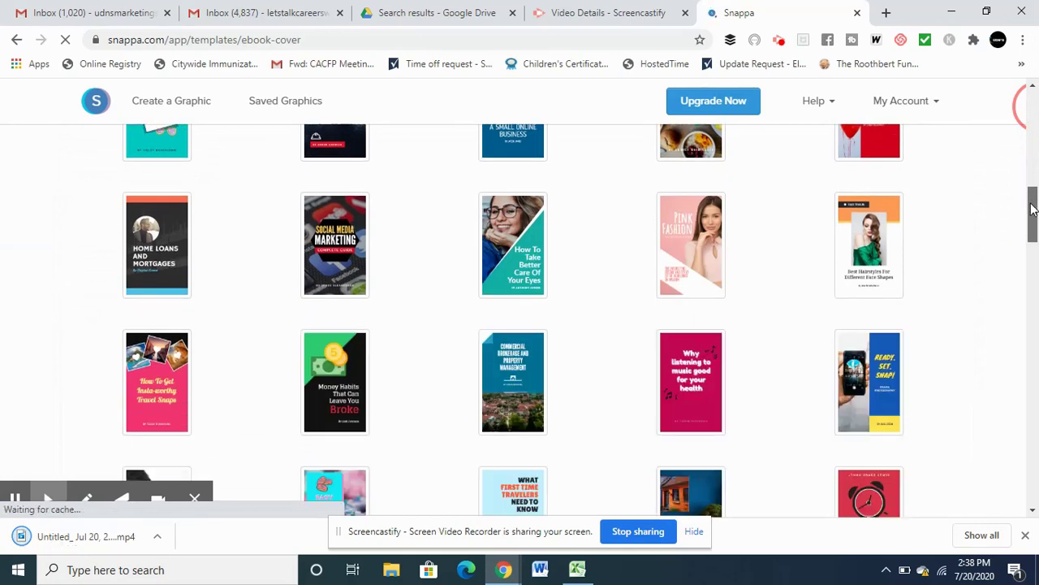
left_click_drag(1033, 208, 1032, 271)
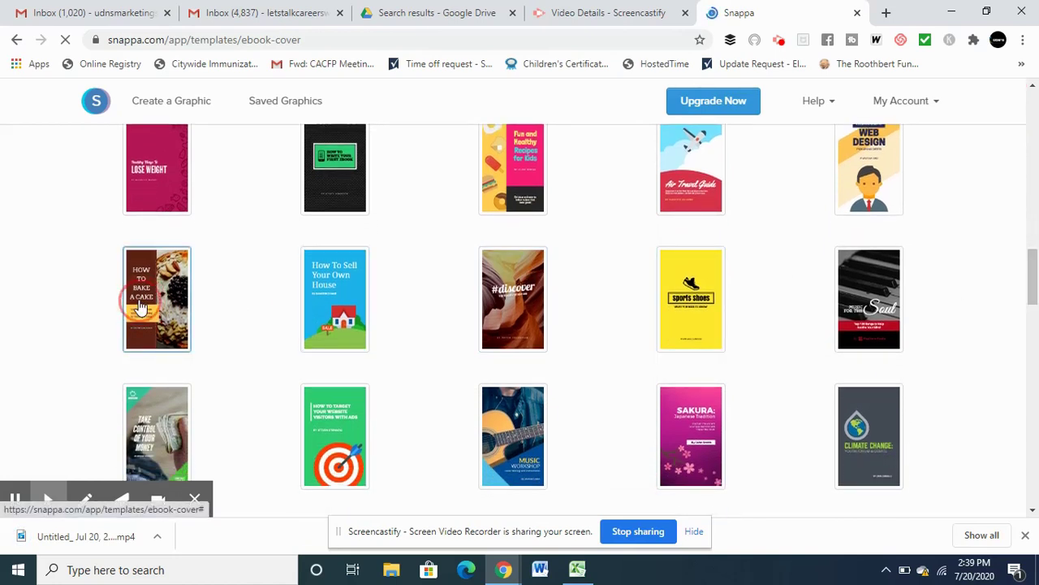
left_click(140, 306)
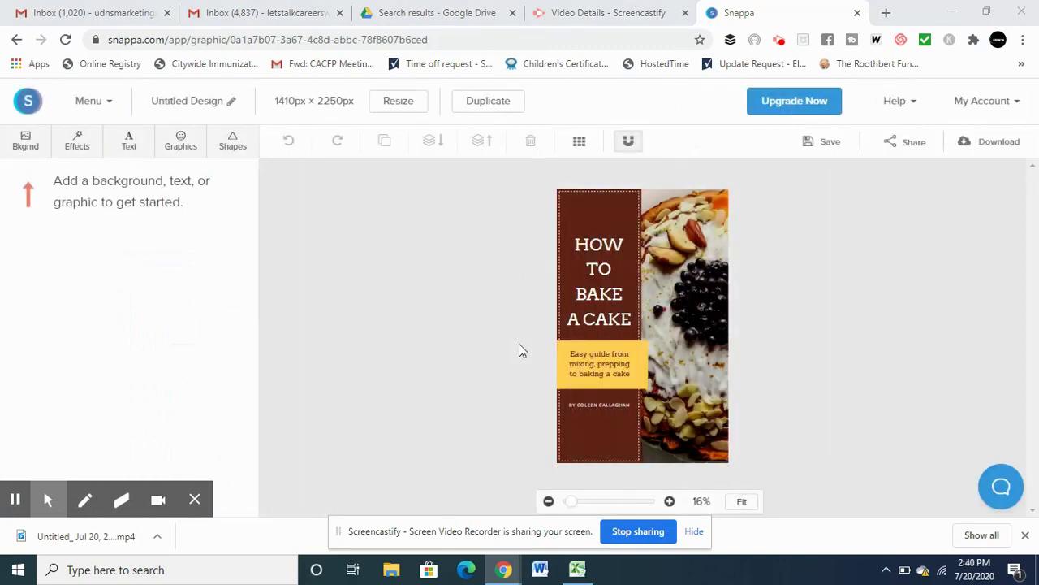
Try blue, pink, red, yellow and other fills on the side panel, then settle on charcoal #434a54.
left_click(622, 209)
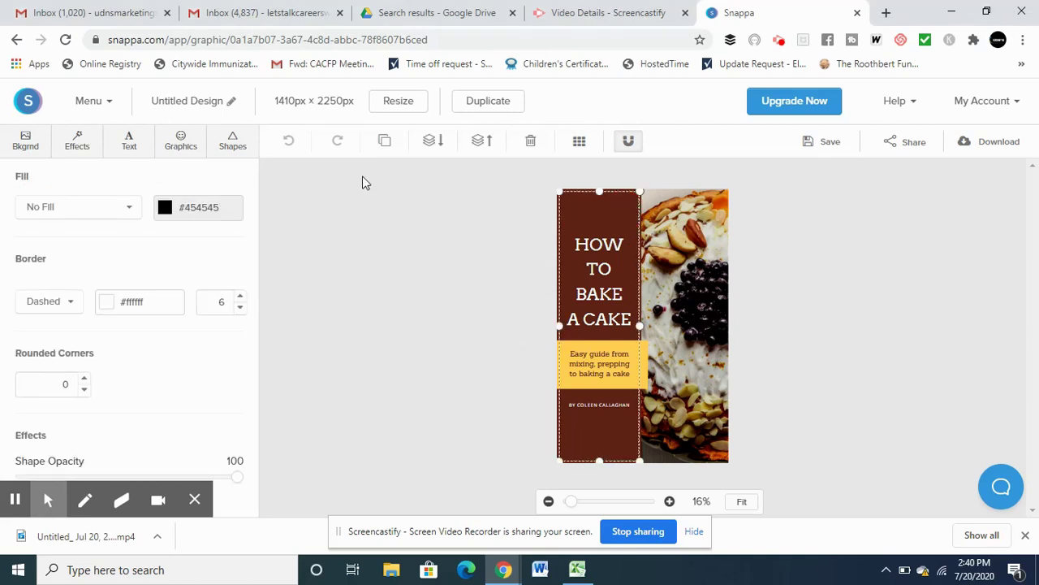
left_click(161, 216)
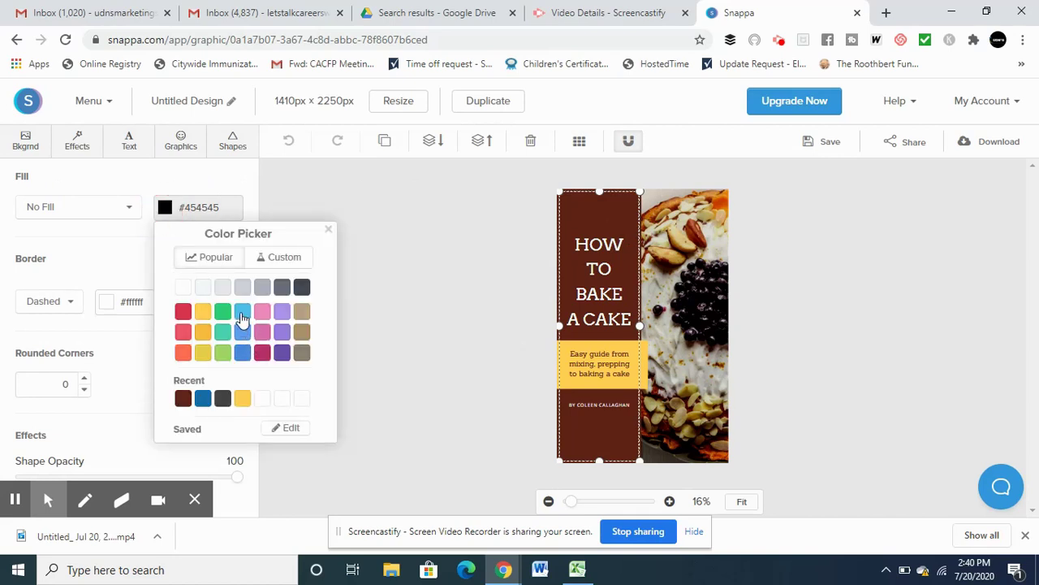
left_click(241, 317)
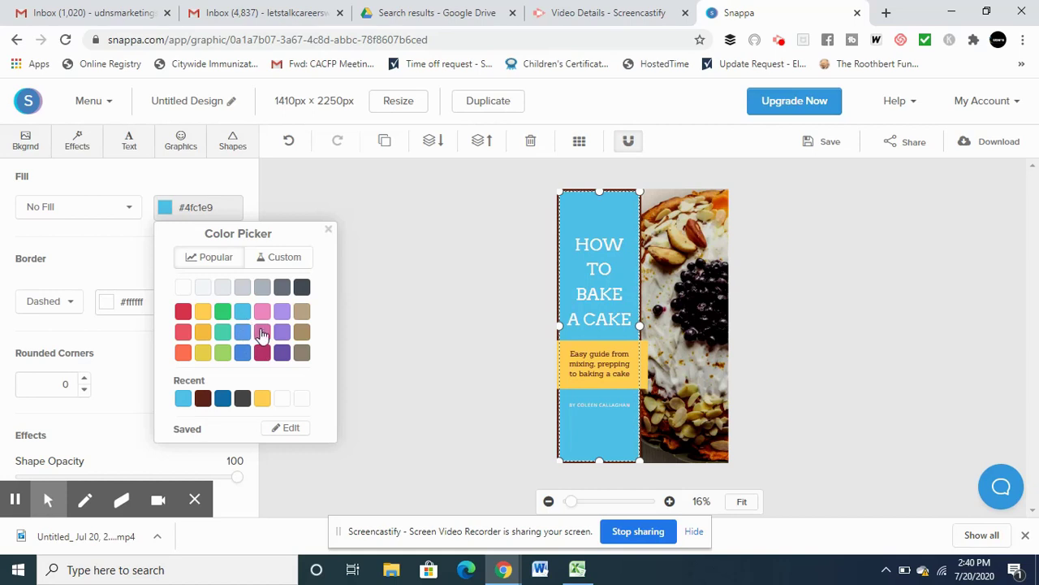
left_click(261, 331)
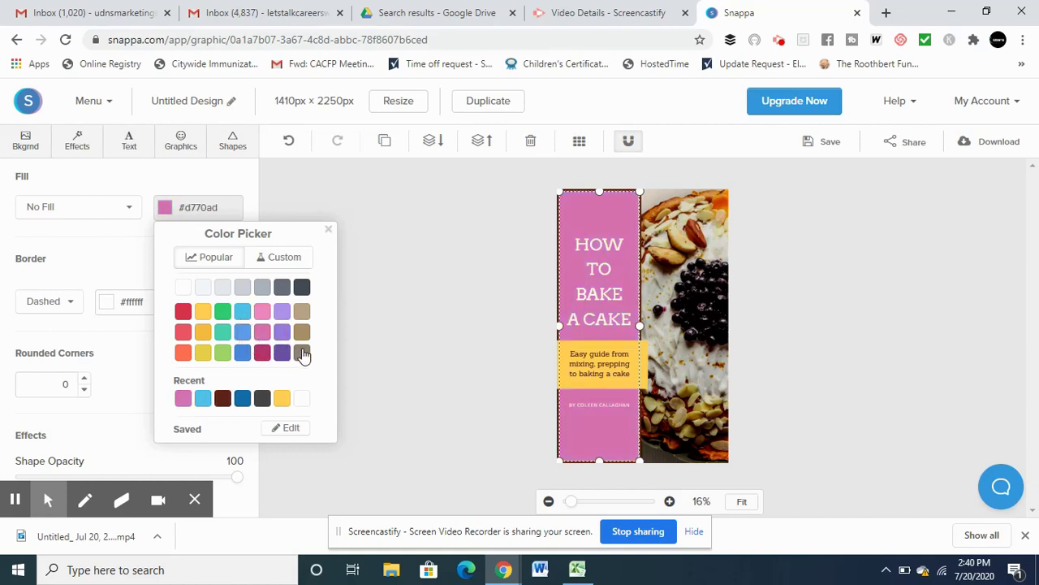
left_click(302, 353)
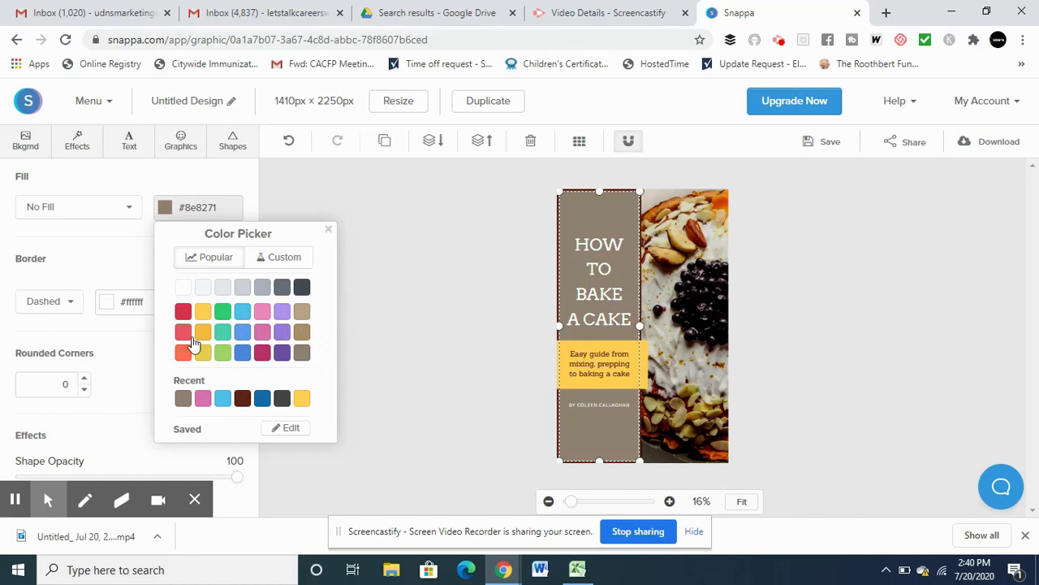
left_click(183, 314)
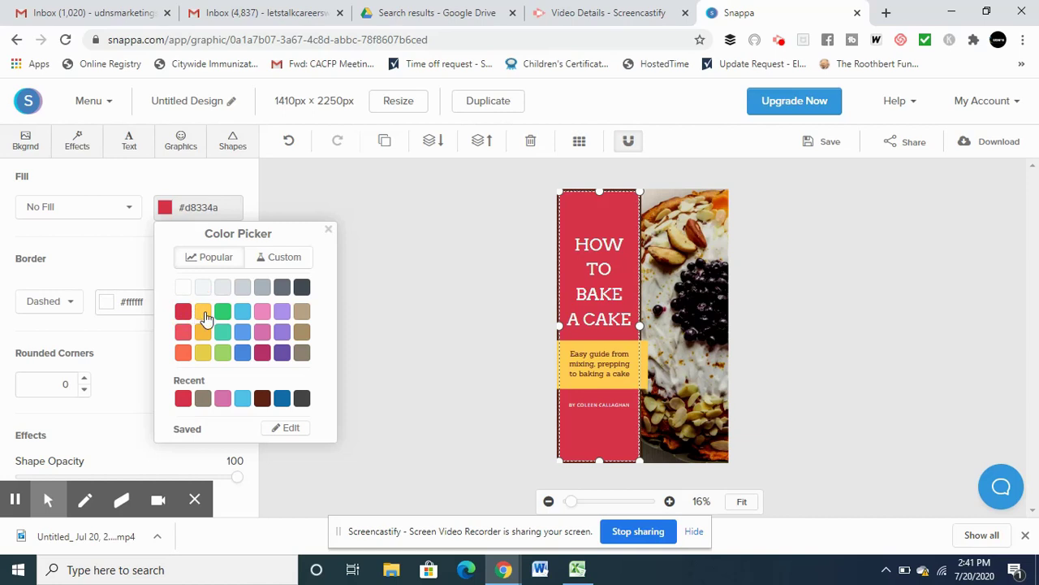
left_click(203, 315)
left_click(184, 289)
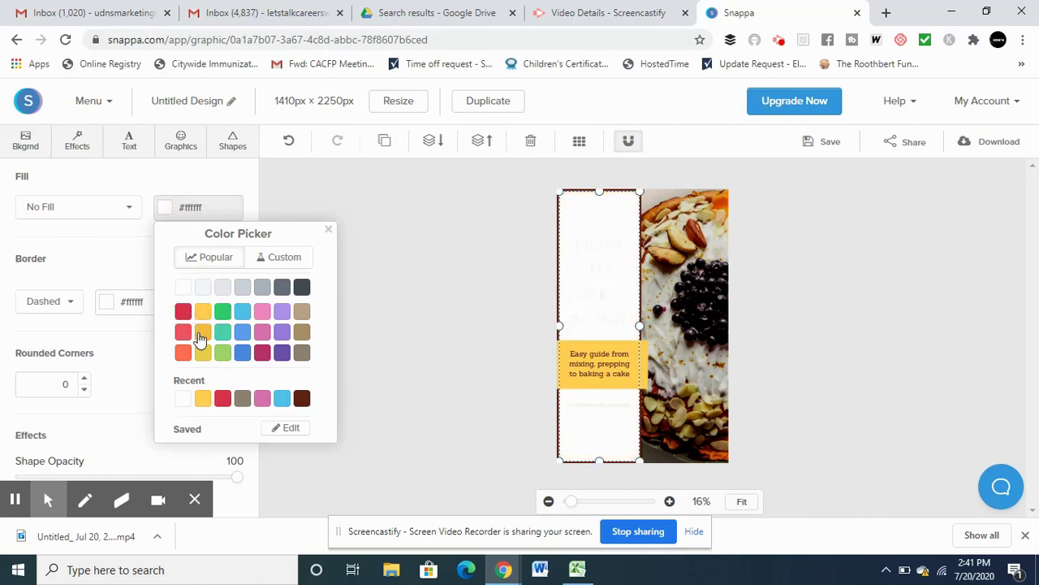
left_click(201, 335)
left_click(303, 287)
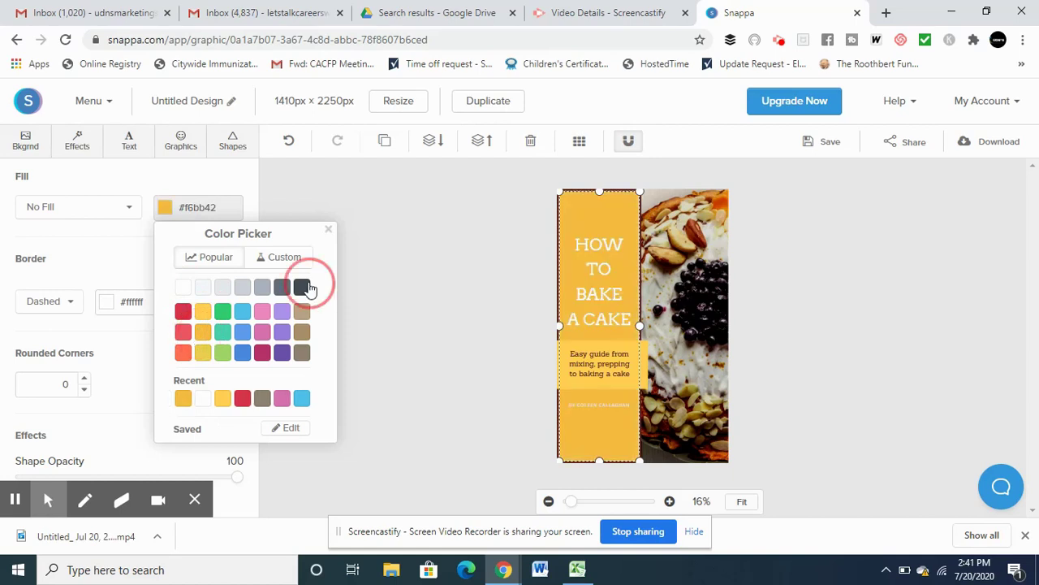
left_click(597, 264)
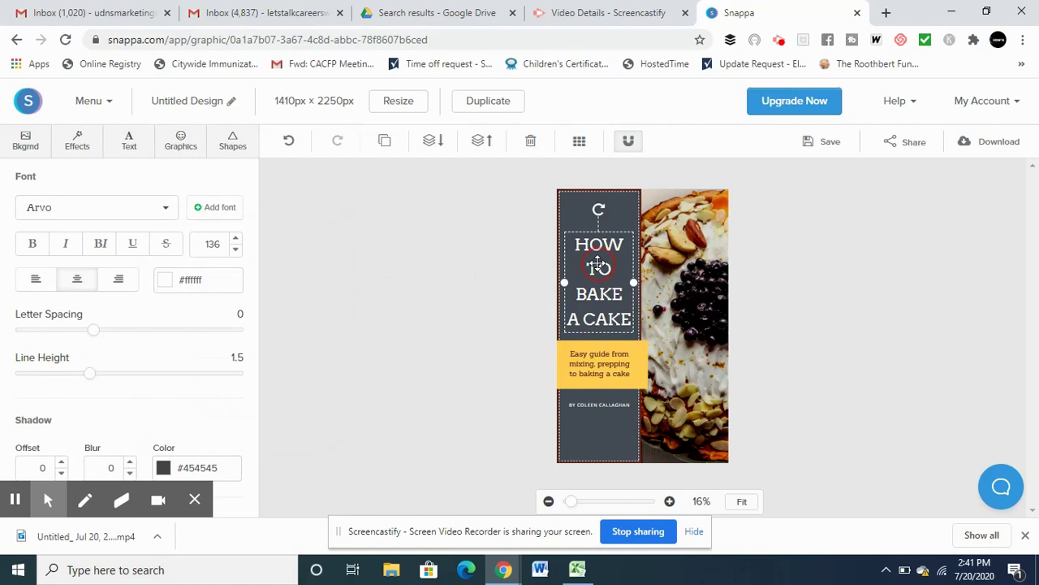
Set the HOW TO BAKE A CAKE title font to Berkshire Swash.
double_click(597, 264)
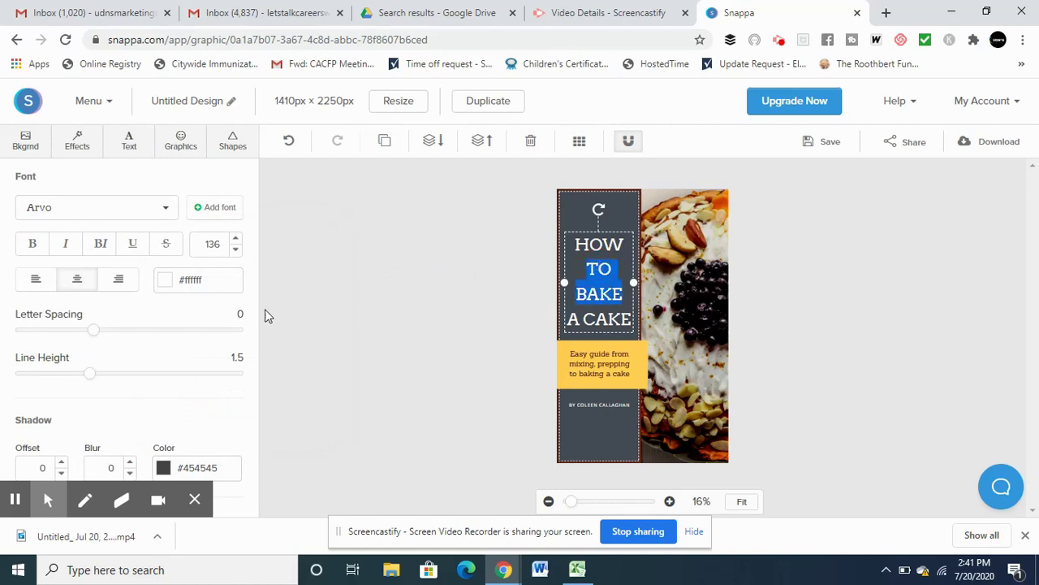
left_click(168, 211)
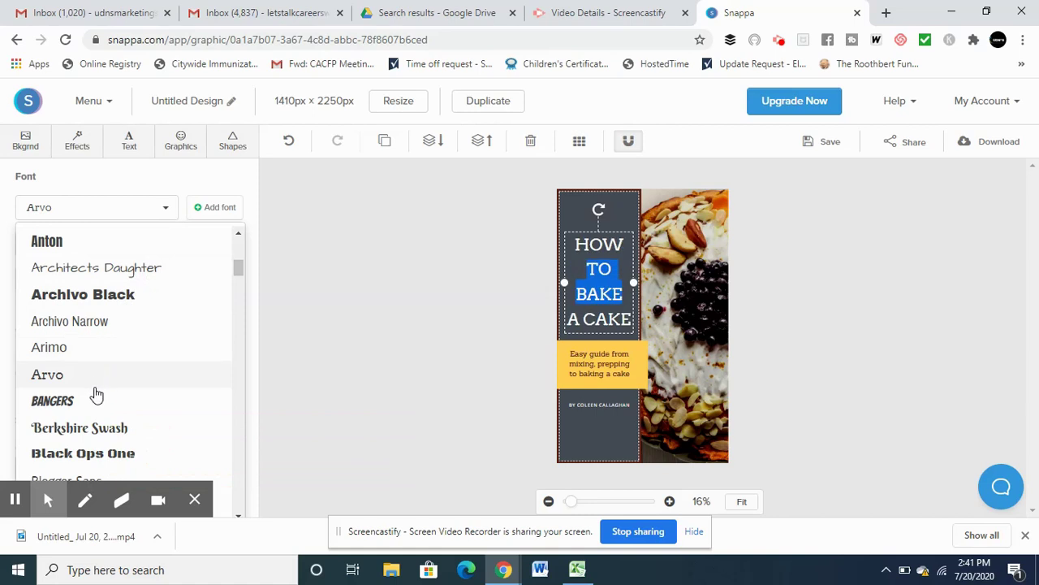
left_click(86, 437)
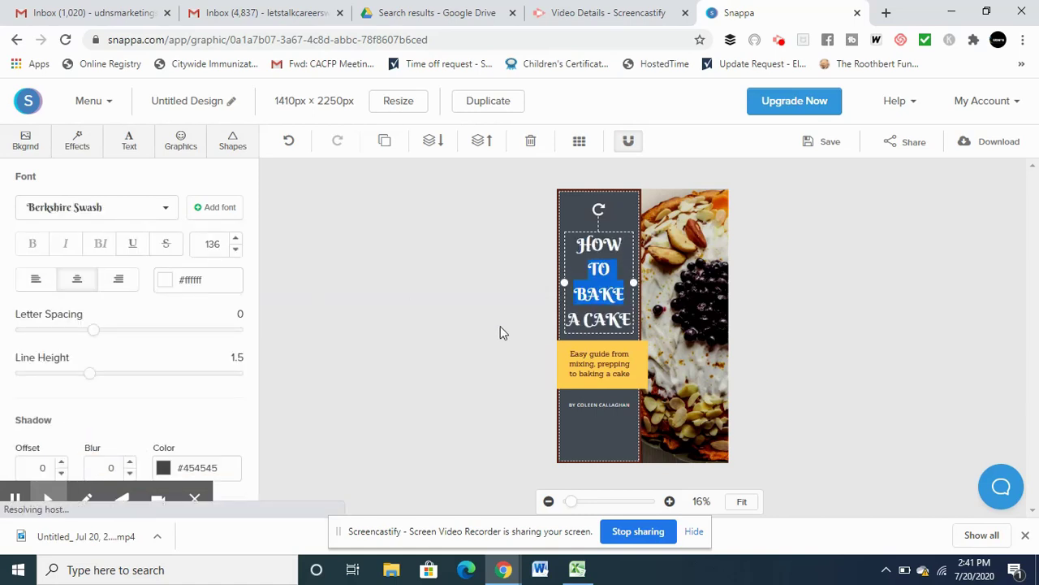
Enlarge the subtitle to size 70 and widen its box so it wraps to three lines.
left_click(626, 357)
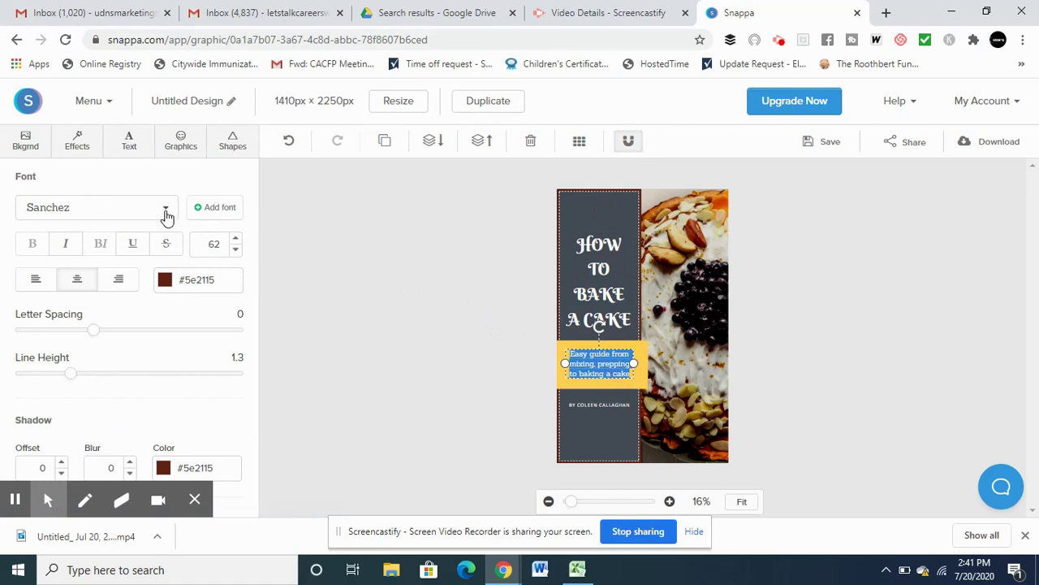
double_click(221, 242)
type("70")
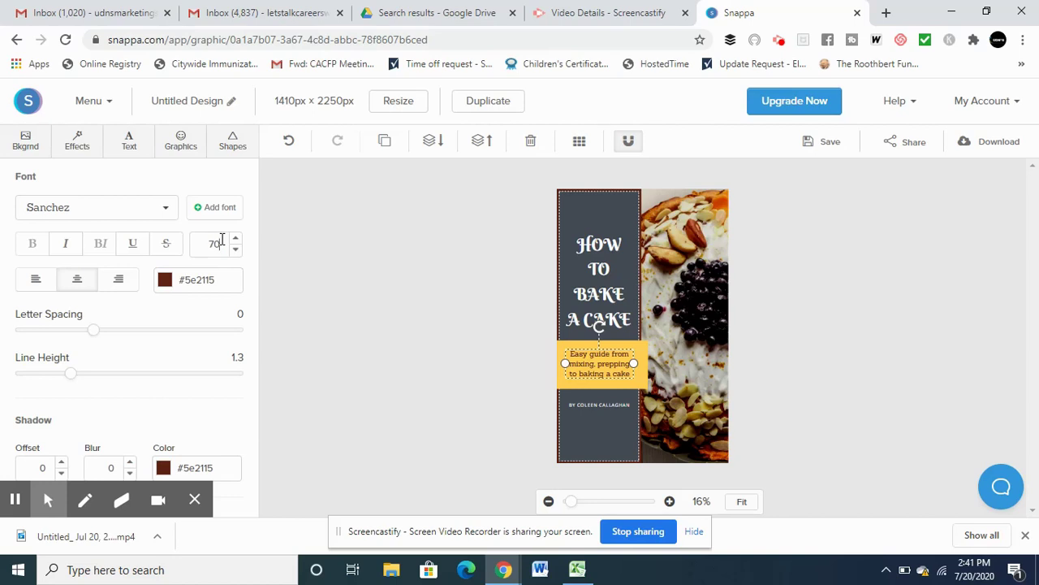
key("Return")
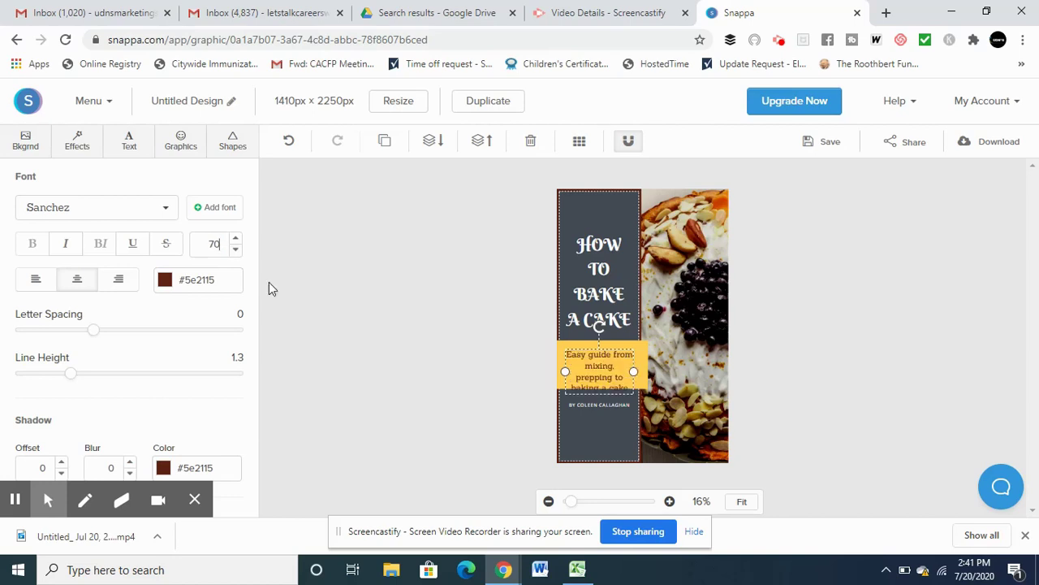
left_click_drag(631, 370, 648, 367)
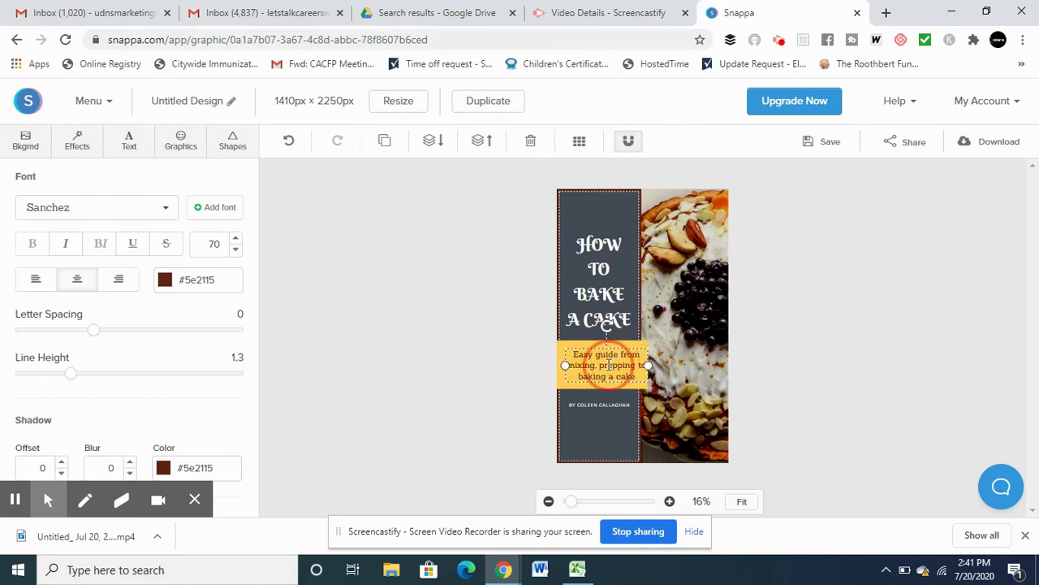
double_click(614, 364)
Select the byline text to change its font.
left_click(698, 324)
left_click(601, 416)
left_click(166, 209)
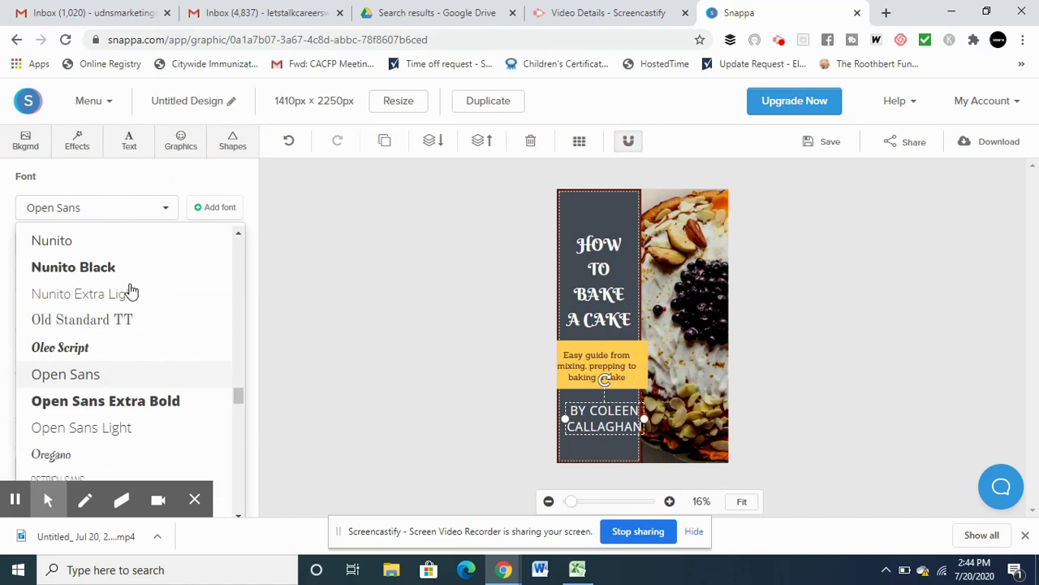
Set the byline to Oleo Script and narrow the yellow subtitle band to the panel's width.
left_click(112, 360)
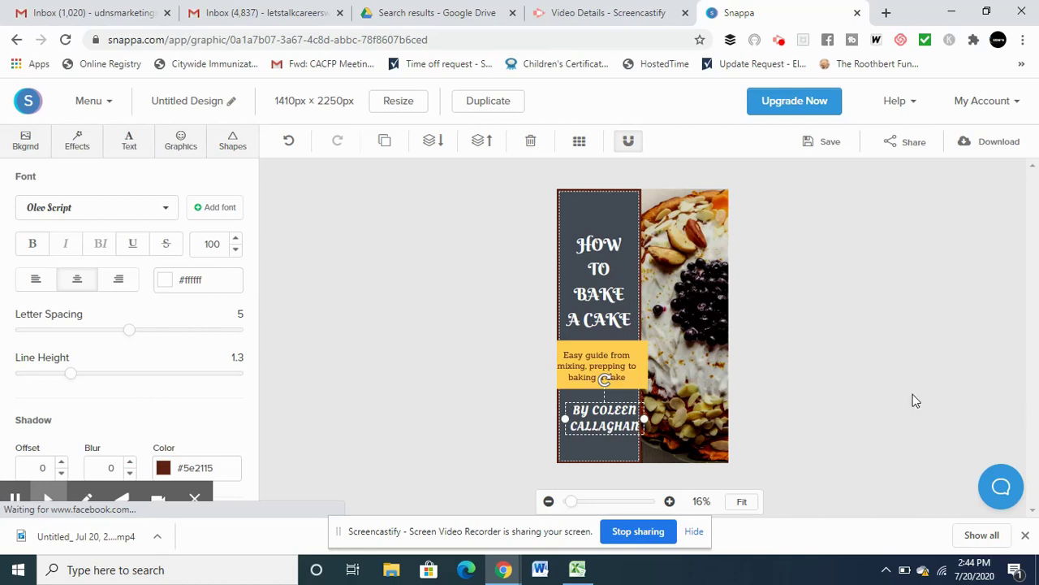
left_click(640, 354)
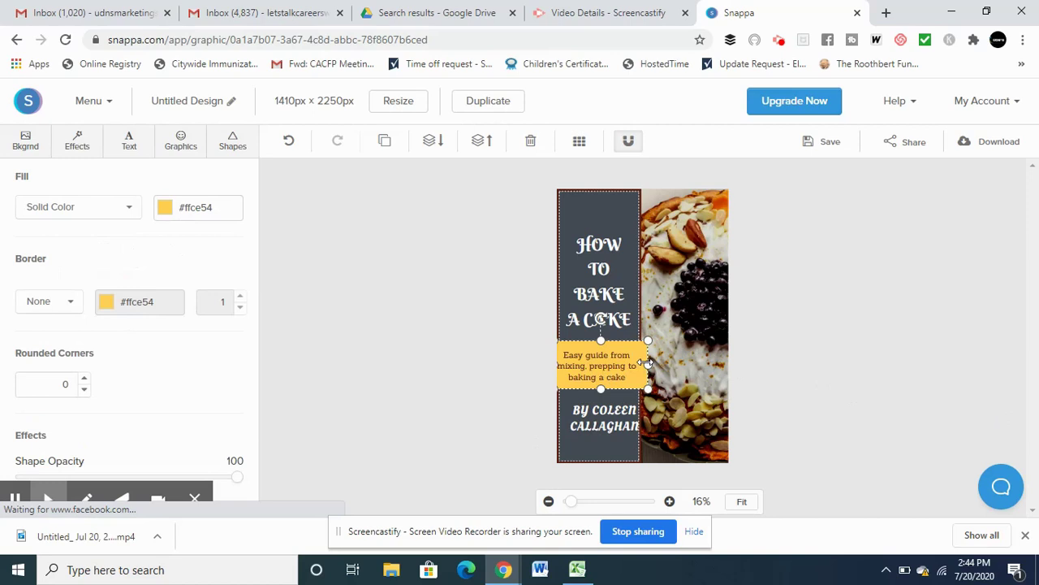
left_click_drag(647, 363, 737, 365)
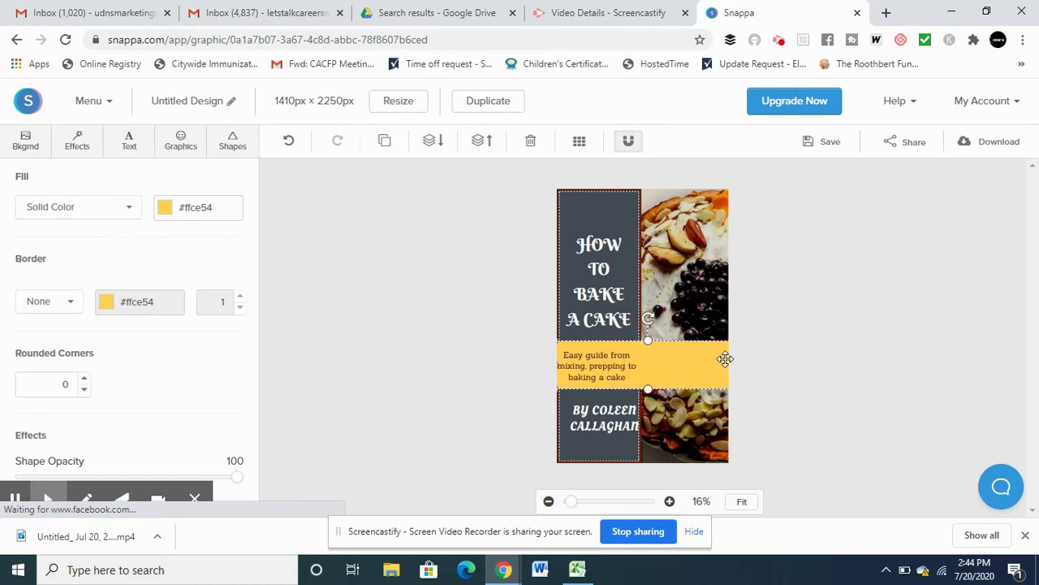
left_click_drag(720, 359, 636, 366)
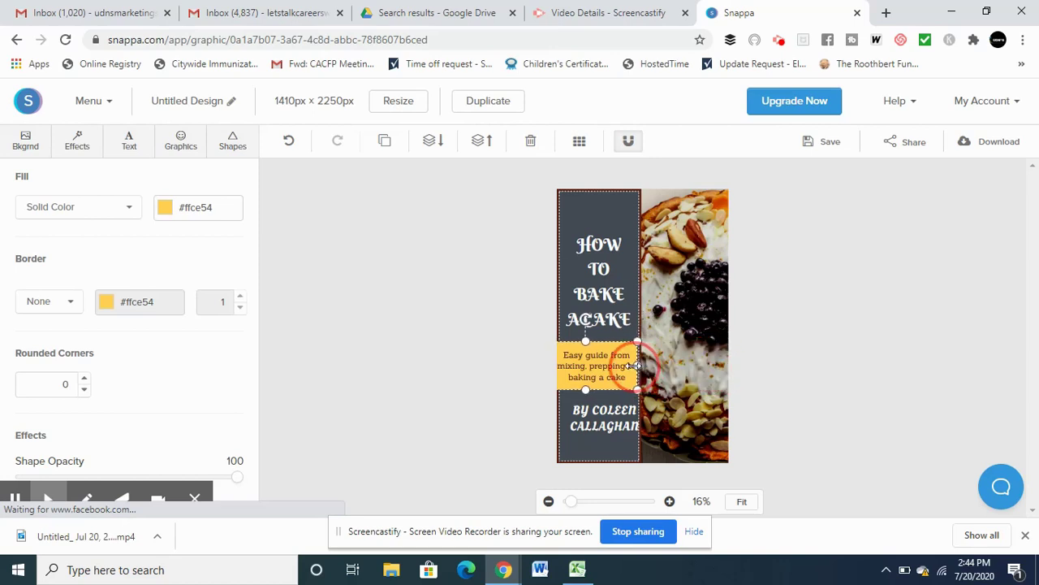
left_click(693, 322)
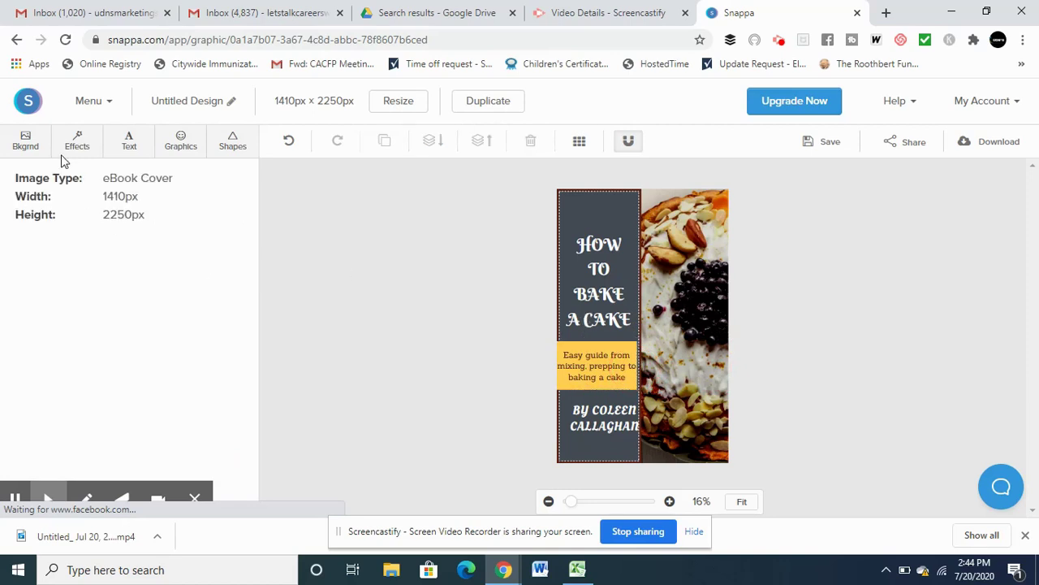
Search background photos for 'food' and use the dough-and-star-cutter photo.
left_click(41, 141)
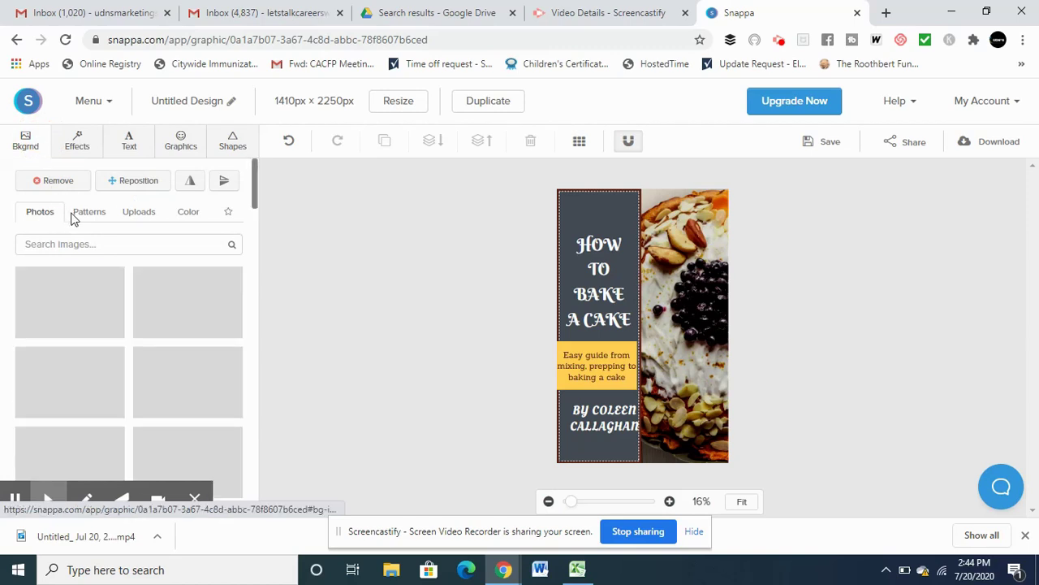
left_click(123, 242)
type("food")
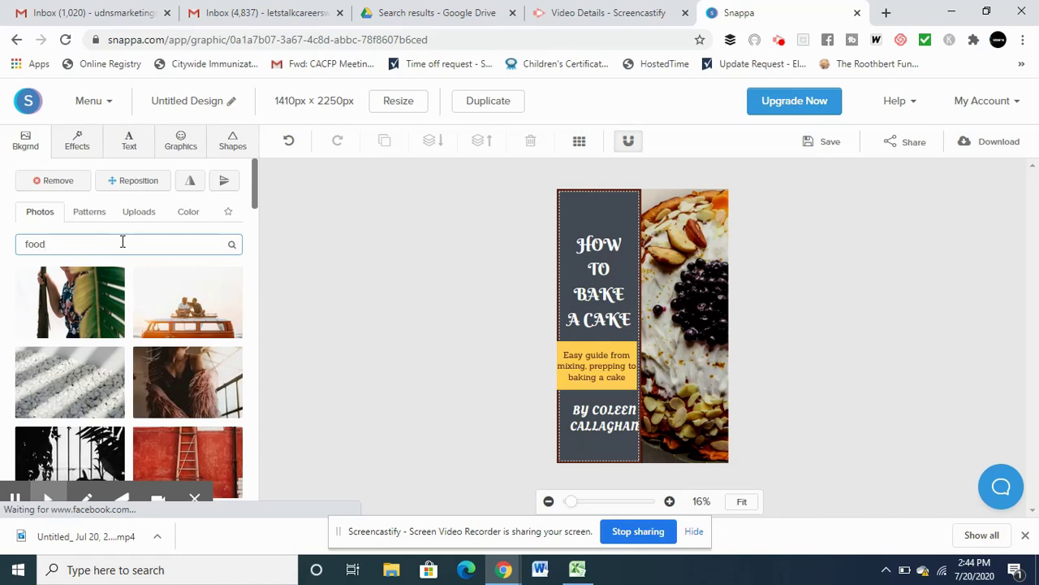
key("Return")
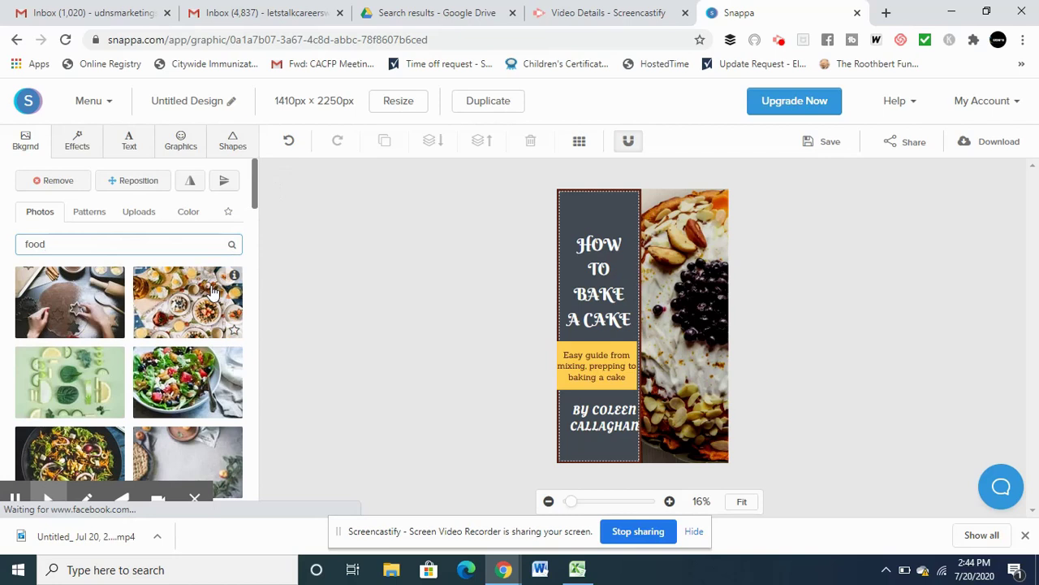
left_click(678, 256)
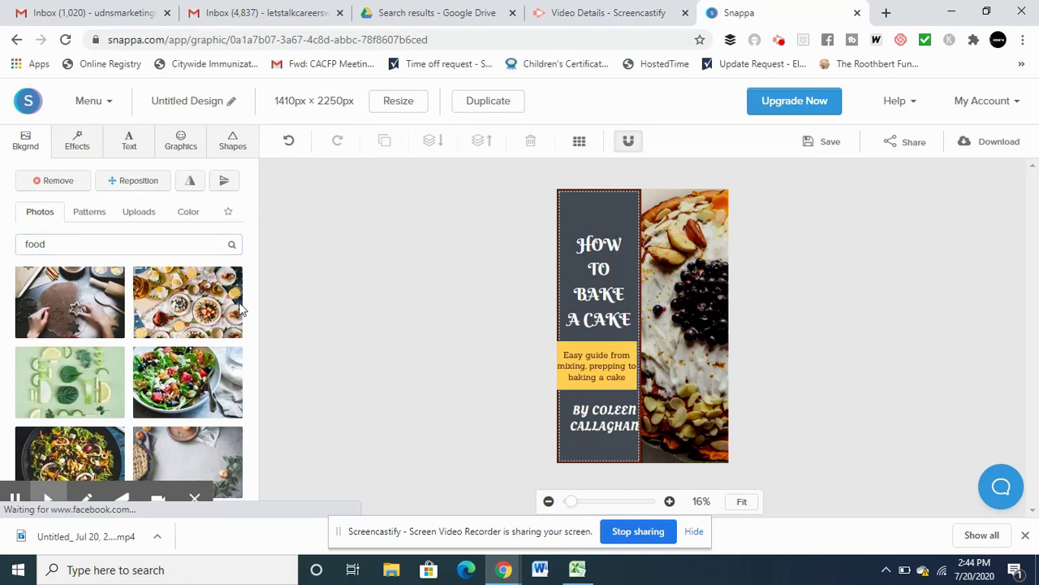
left_click(174, 307)
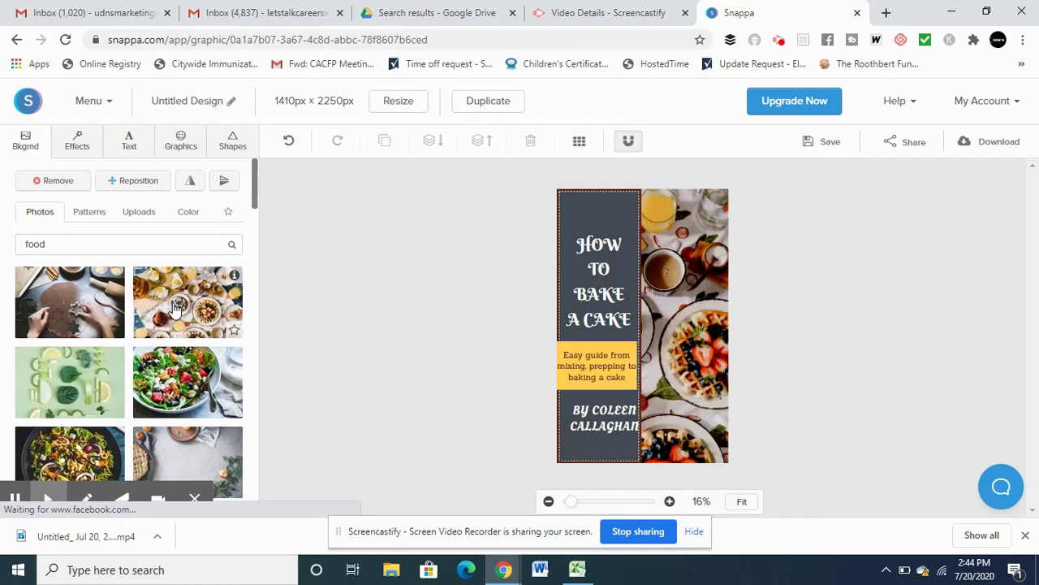
left_click(69, 323)
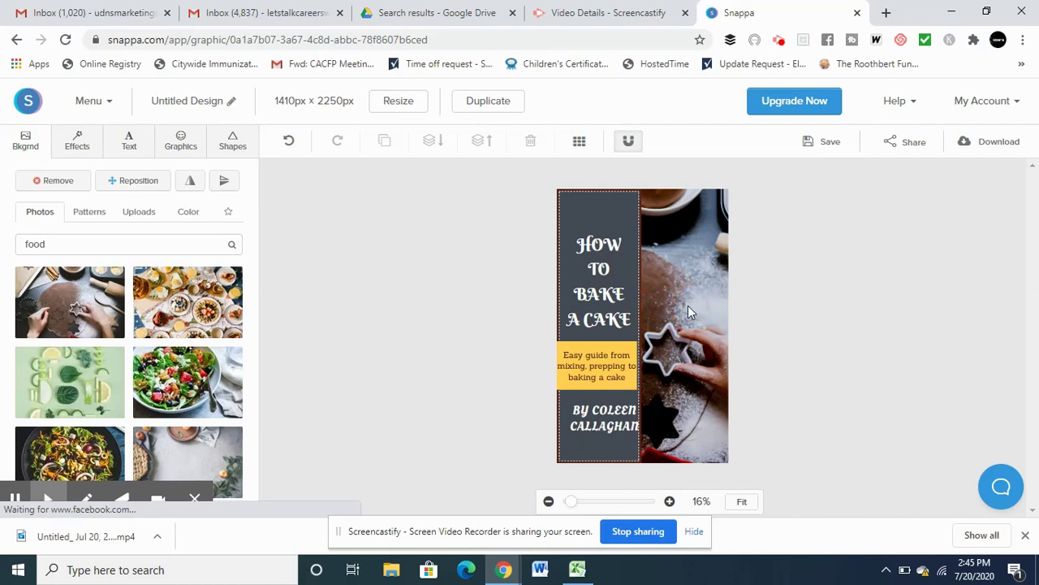
left_click(640, 291)
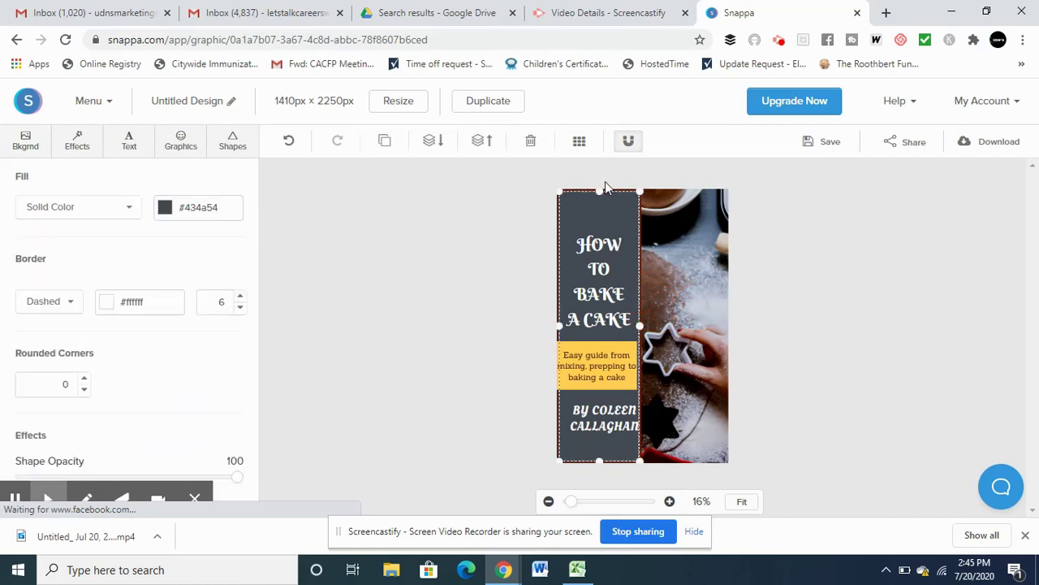
Shorten the dark title panel by pulling its top and bottom edges inward.
left_click_drag(599, 191, 600, 224)
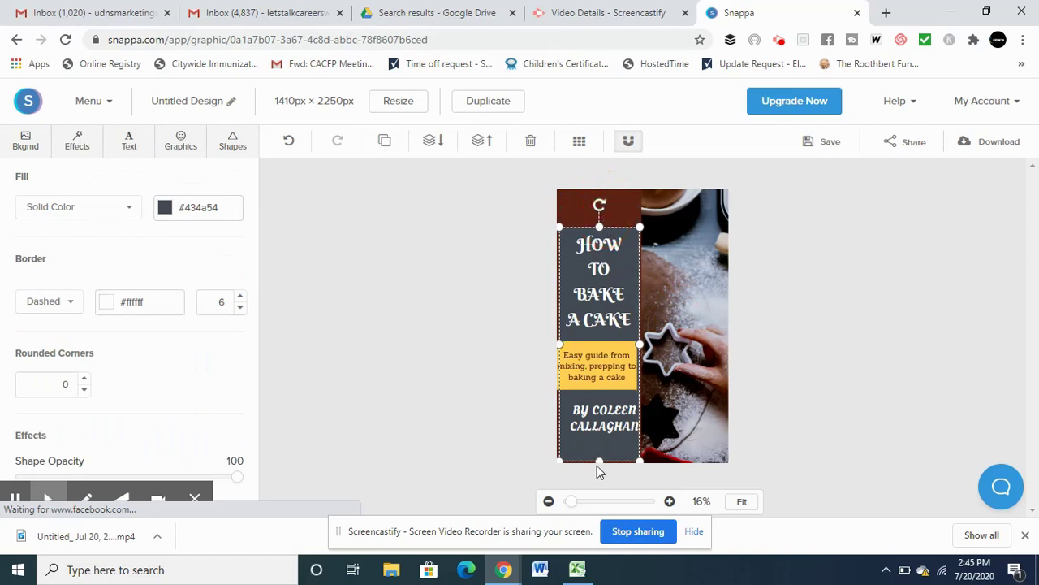
left_click_drag(599, 457, 599, 439)
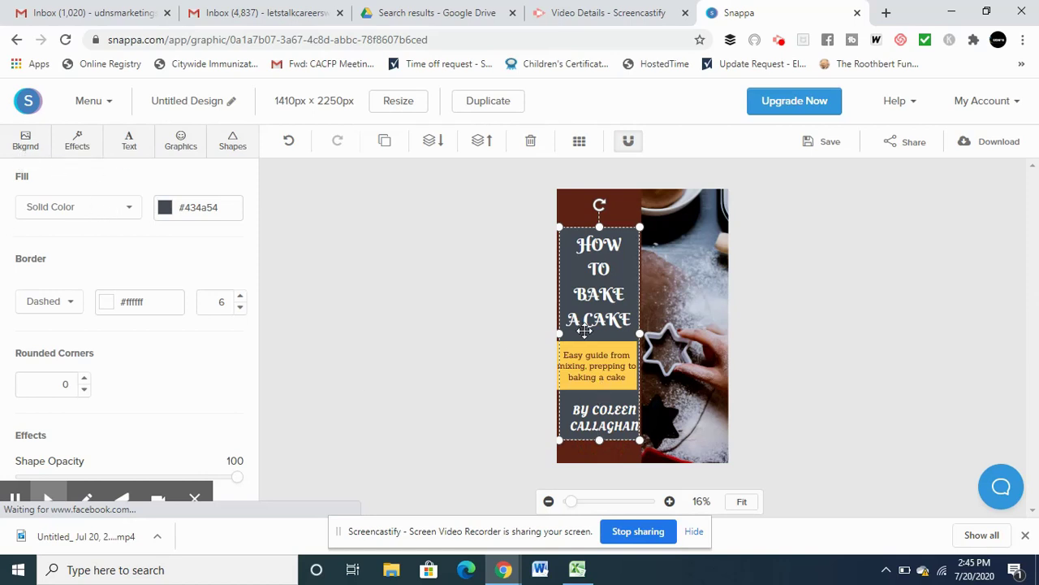
left_click(687, 251)
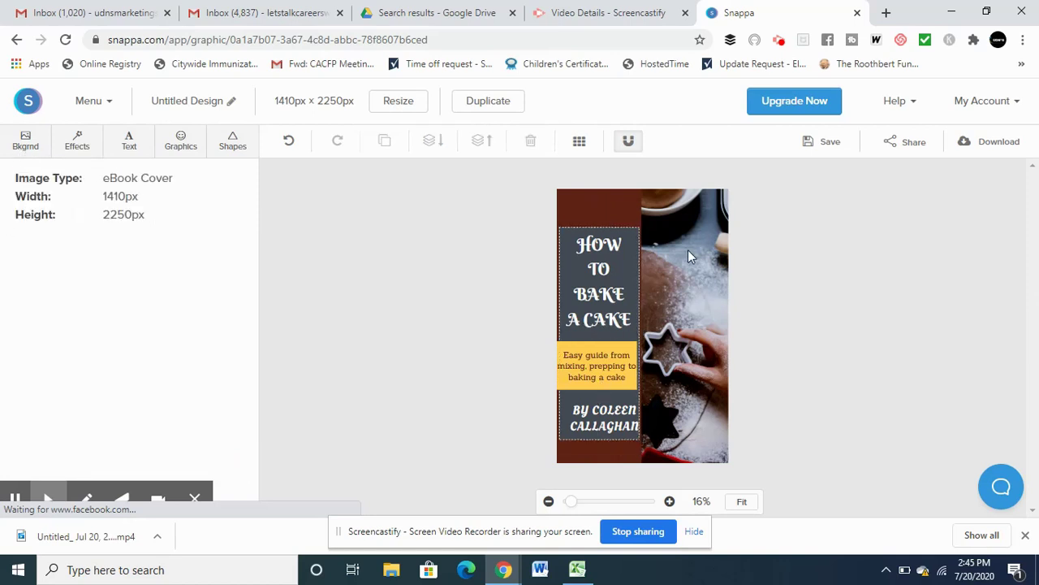
Use the salad photo as background and delete the brown strip behind the panel.
left_click(33, 141)
mouse_move(188, 382)
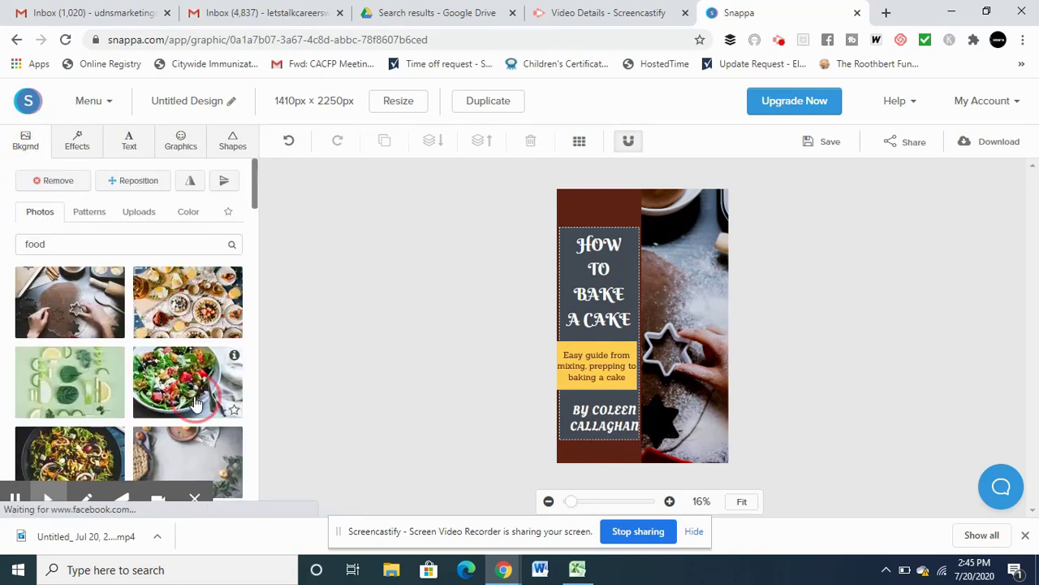
left_click(195, 400)
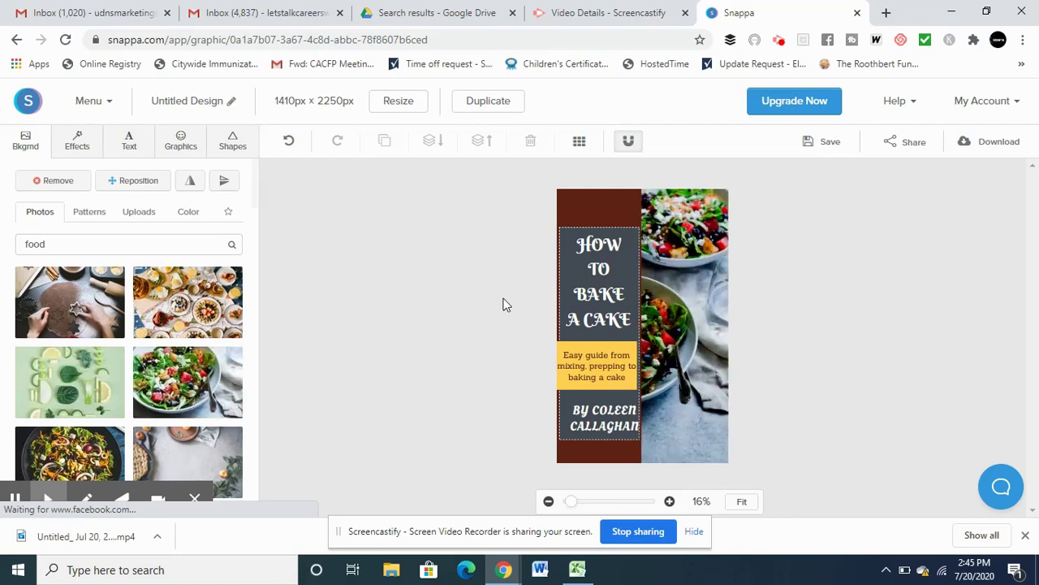
left_click(596, 208)
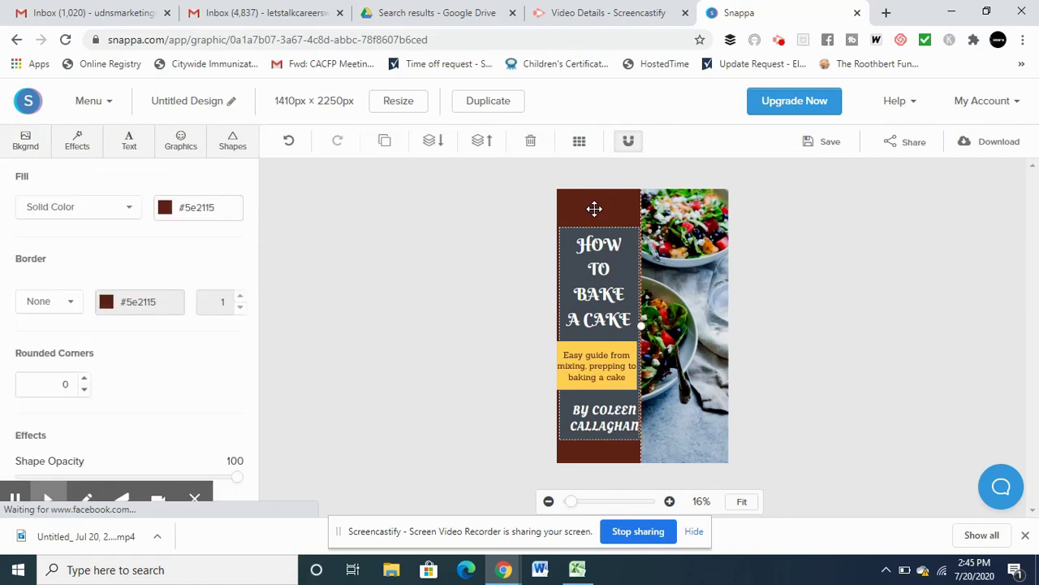
key("Delete")
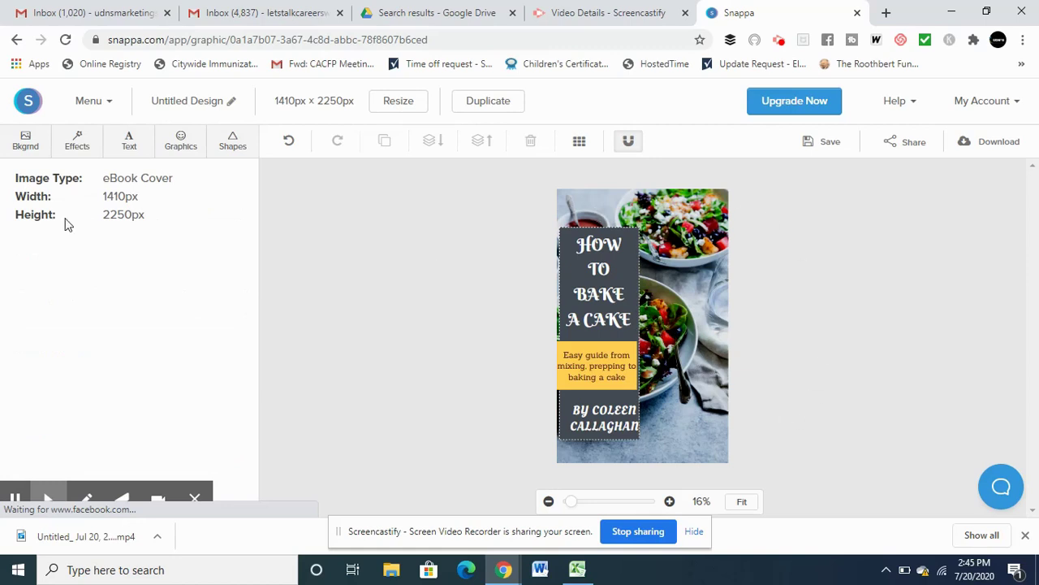
left_click(29, 151)
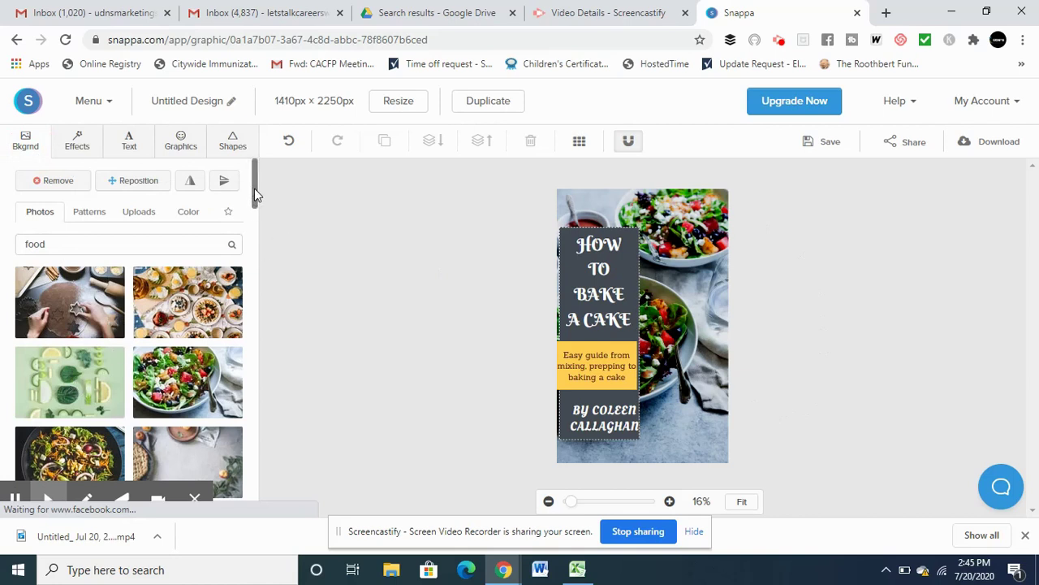
Try salad, carrot fries, vegetable and macaron backgrounds, some mirrored, ending on sliced citrus.
left_click_drag(254, 189, 254, 215)
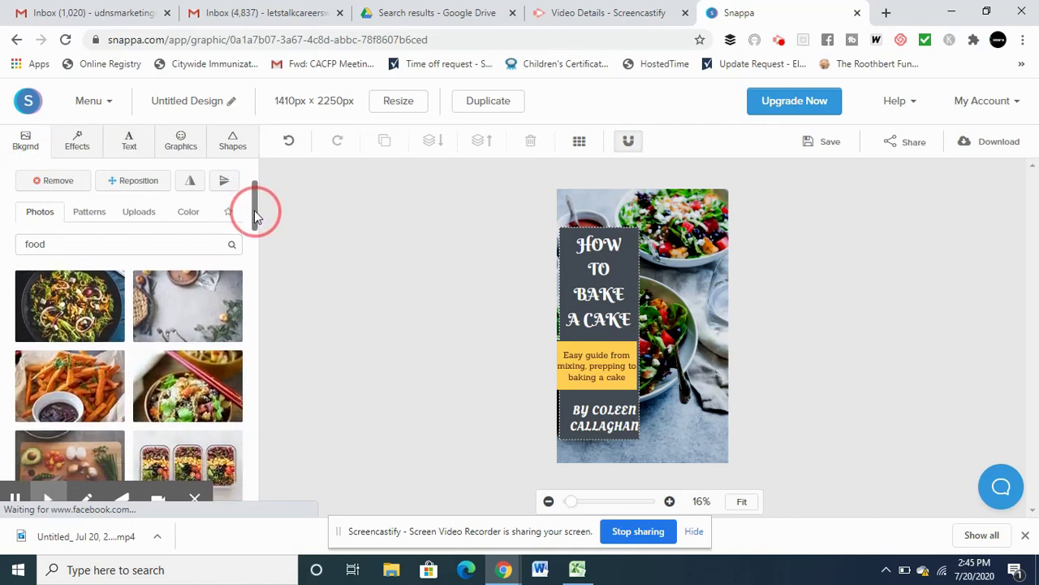
left_click(67, 307)
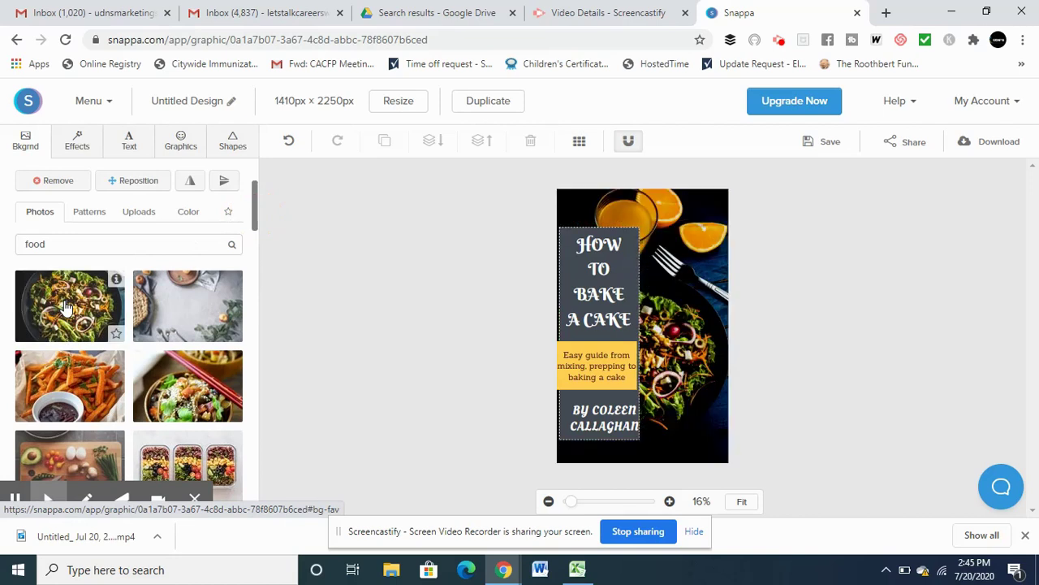
left_click(57, 373)
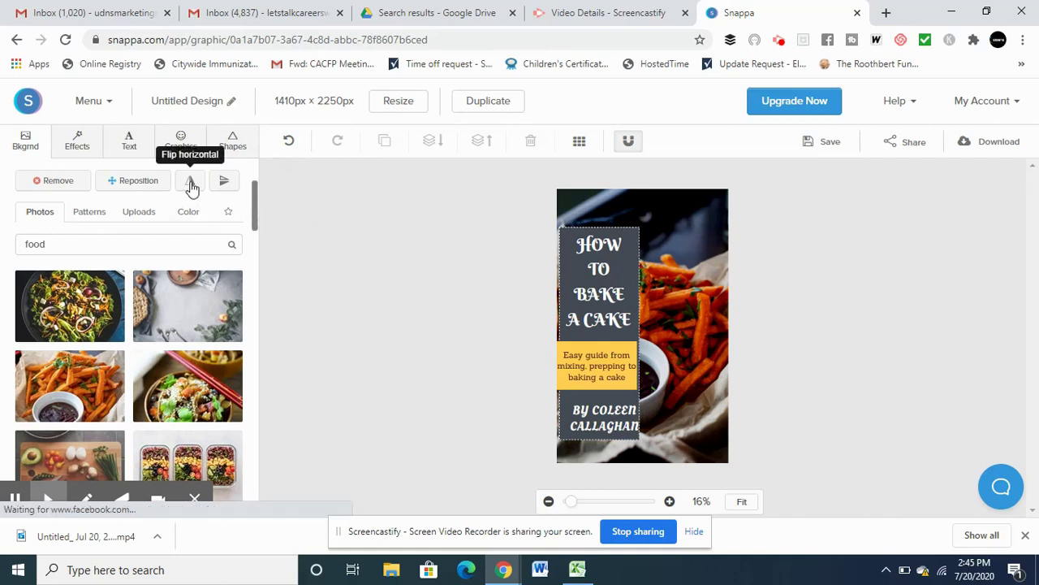
left_click(190, 183)
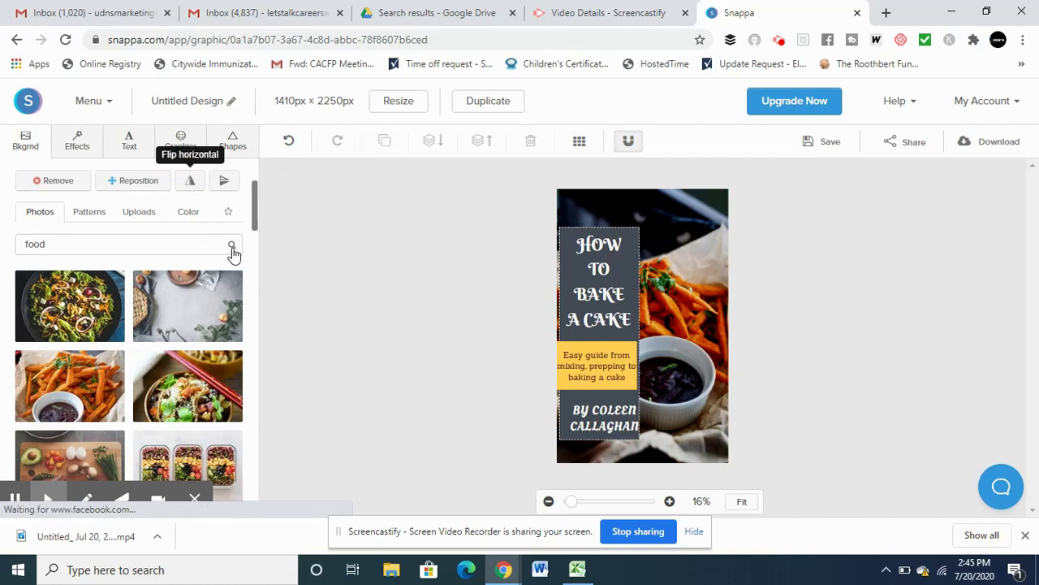
left_click_drag(252, 228, 253, 294)
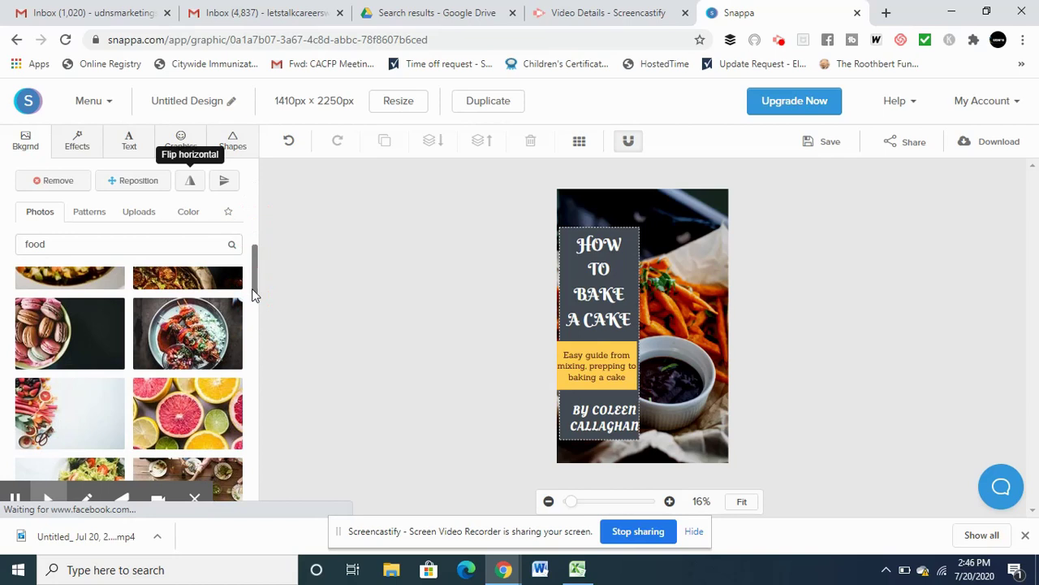
left_click(20, 425)
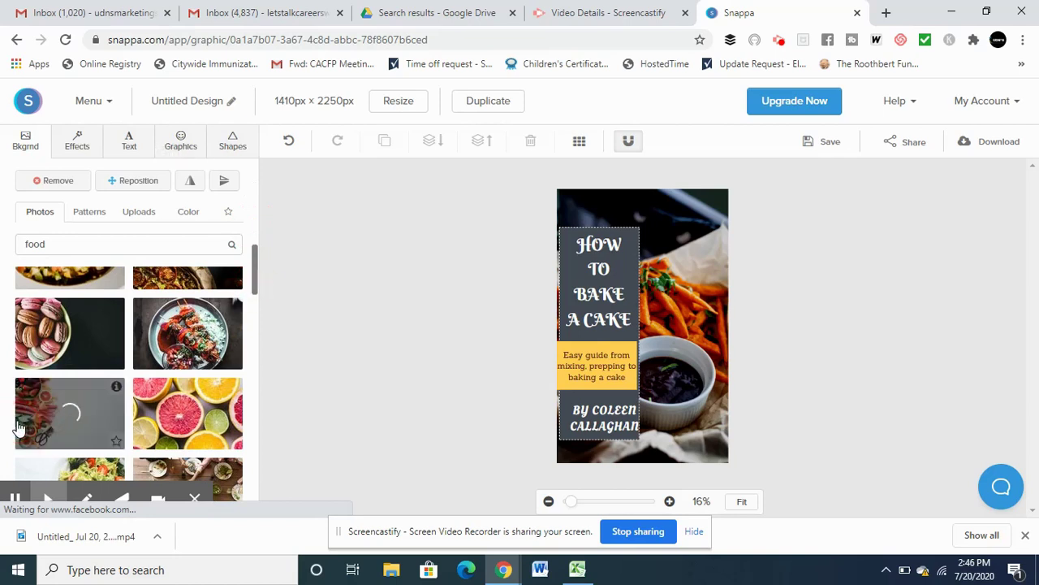
left_click(193, 186)
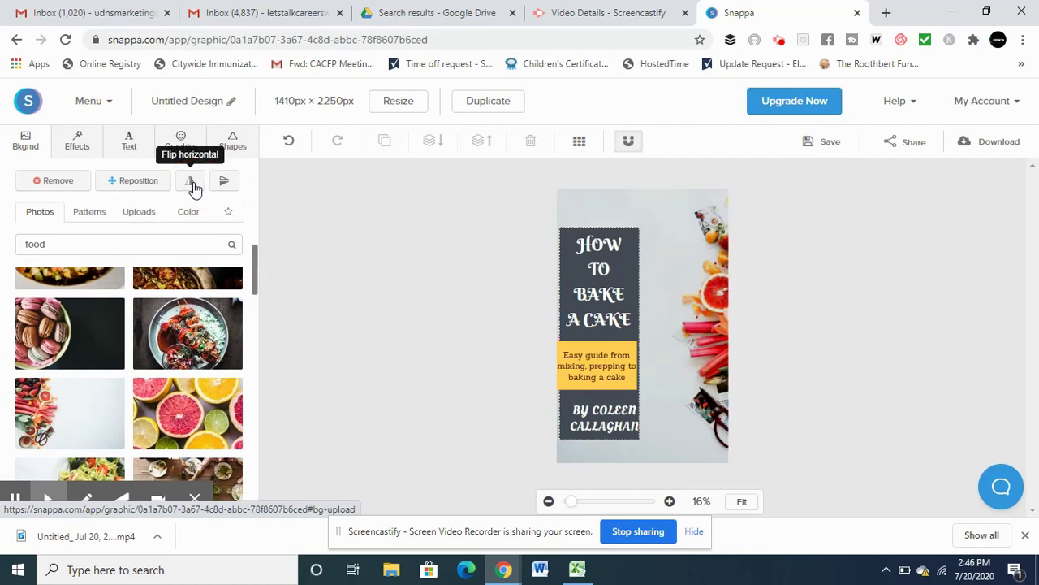
left_click(103, 339)
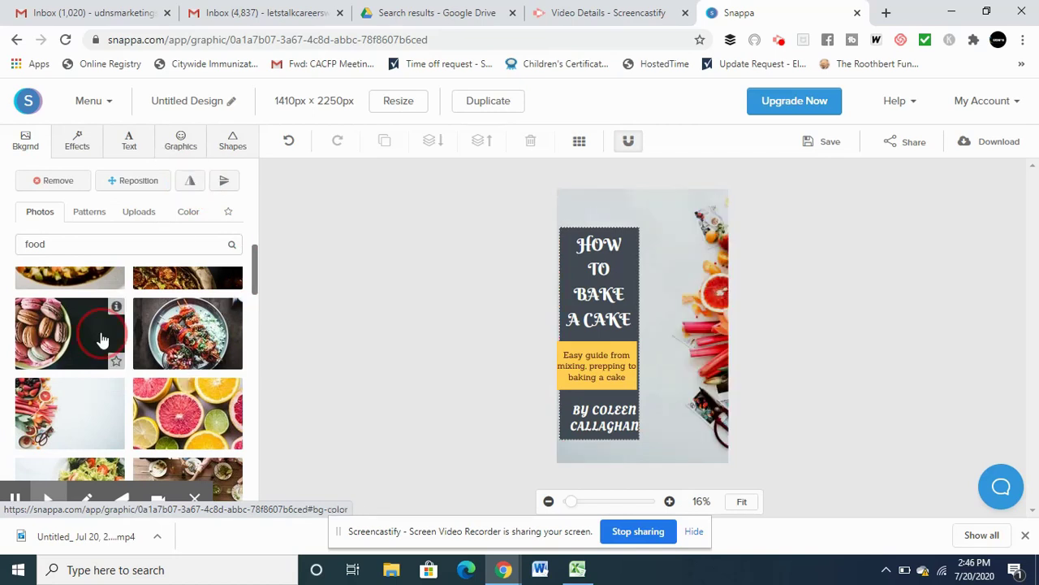
left_click(190, 182)
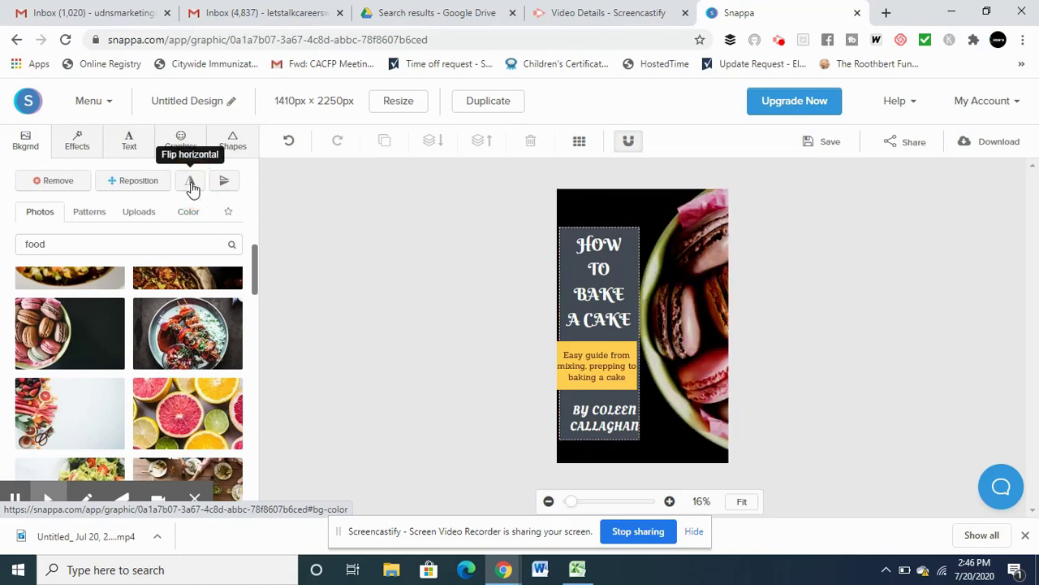
left_click(181, 416)
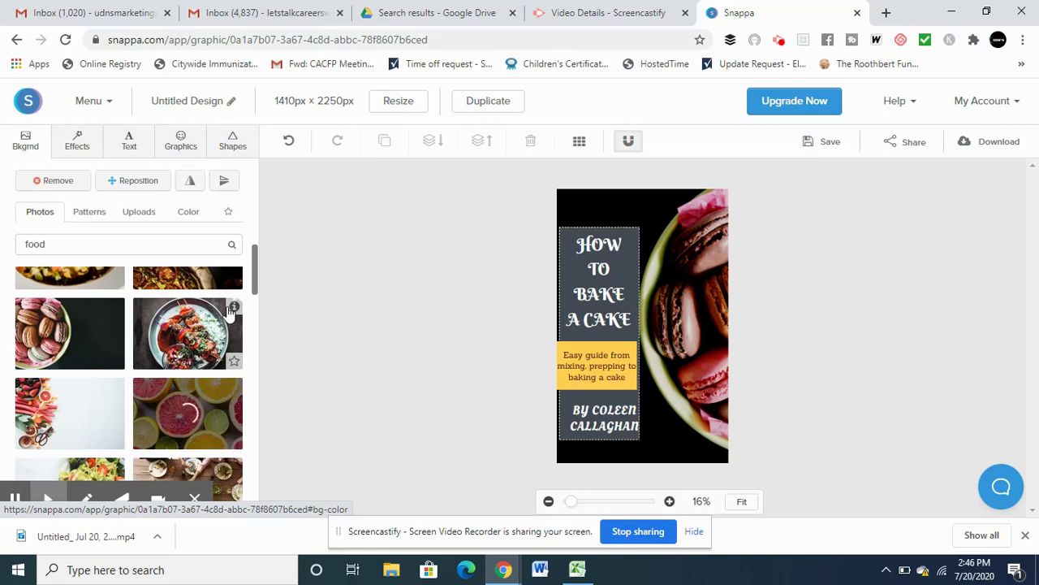
mouse_move(256, 273)
left_mouse_down()
mouse_move(253, 379)
mouse_move(243, 389)
left_mouse_up()
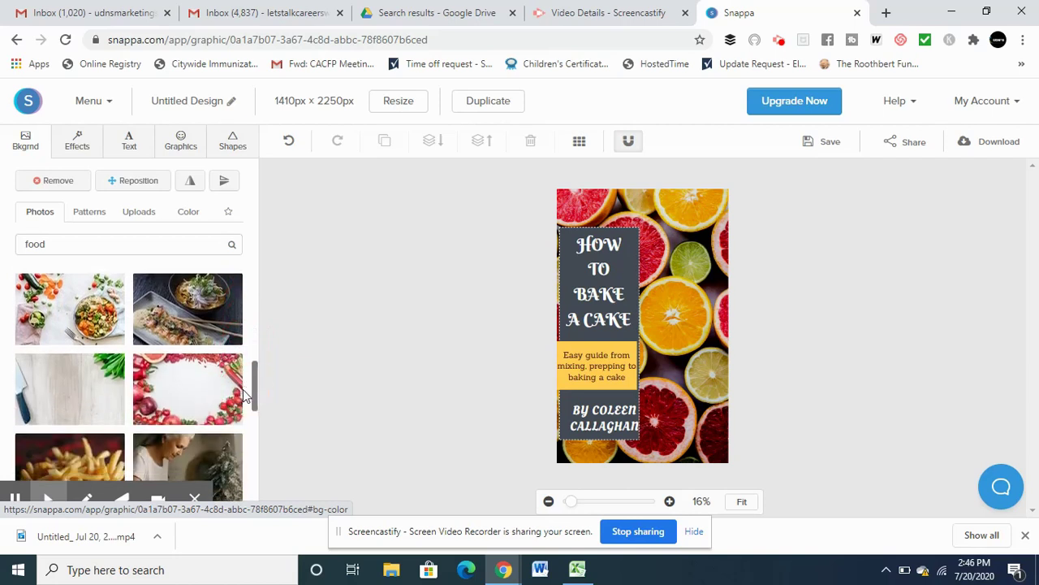
Search background photos for 'cake', try the layered cake, then use the fruit tarts photo.
double_click(168, 244)
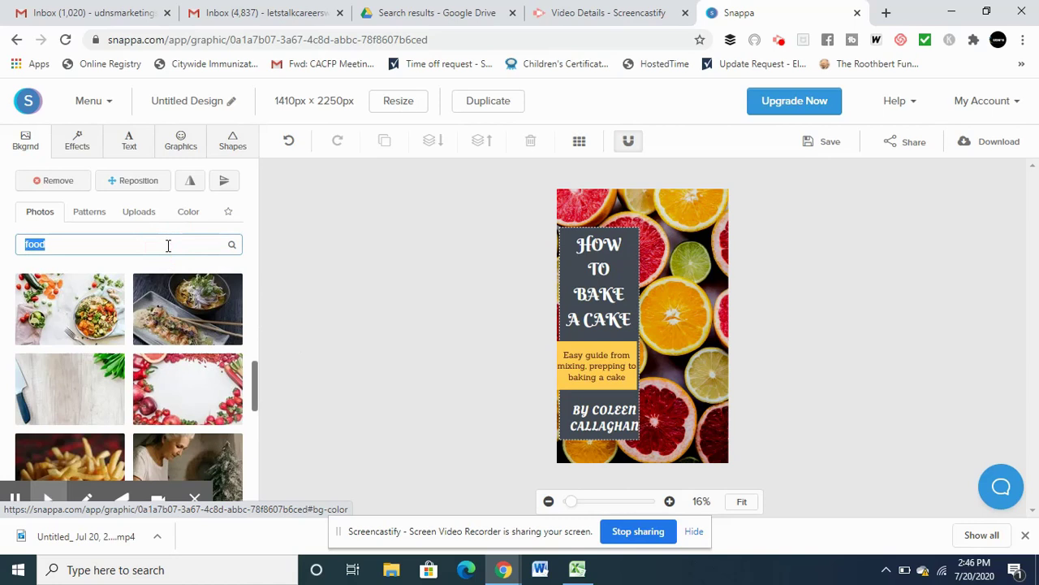
type("cake")
key("Return")
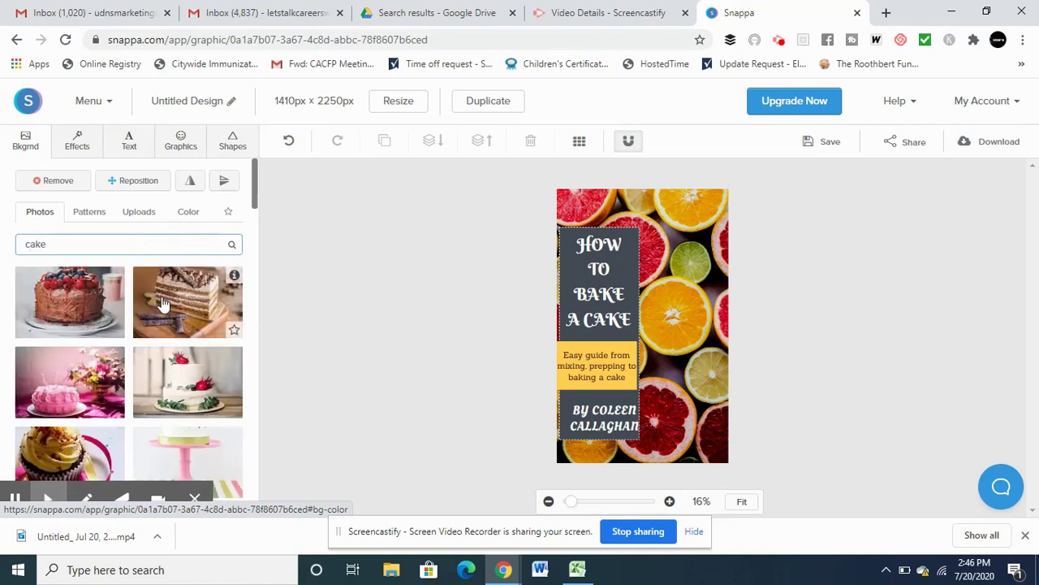
left_click(166, 304)
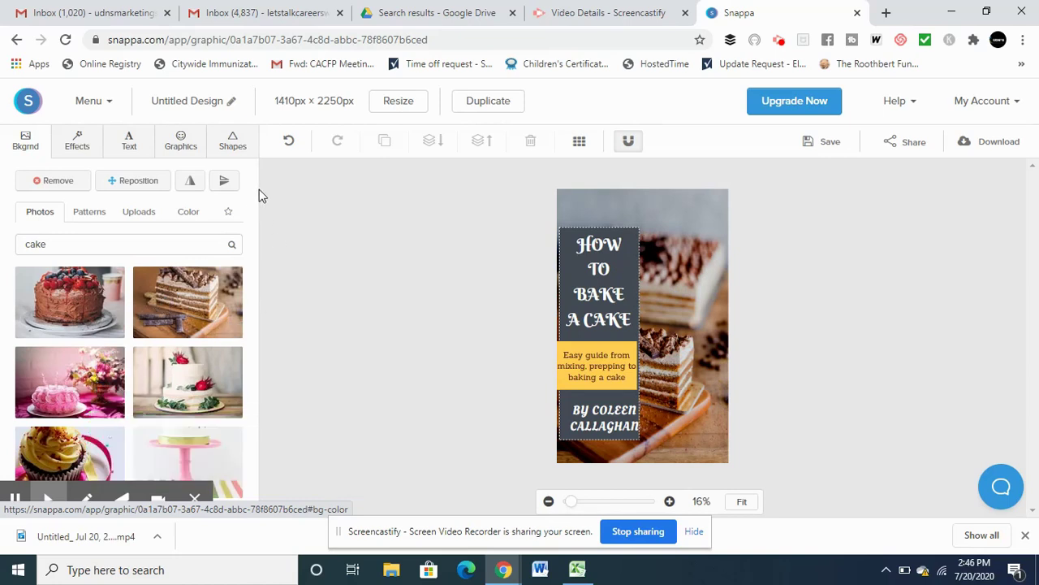
left_click_drag(255, 213, 253, 254)
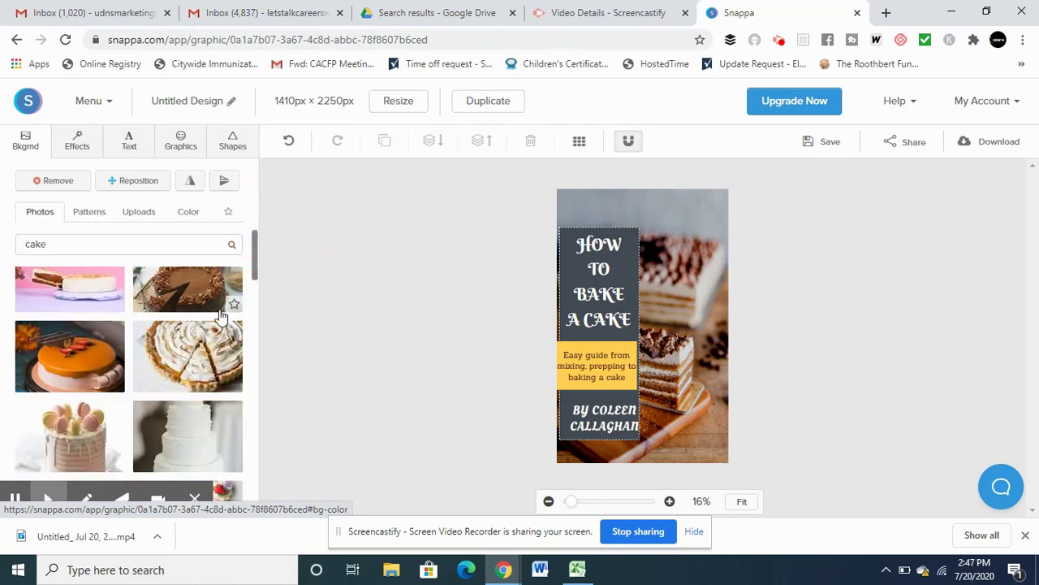
left_click_drag(256, 270, 251, 297)
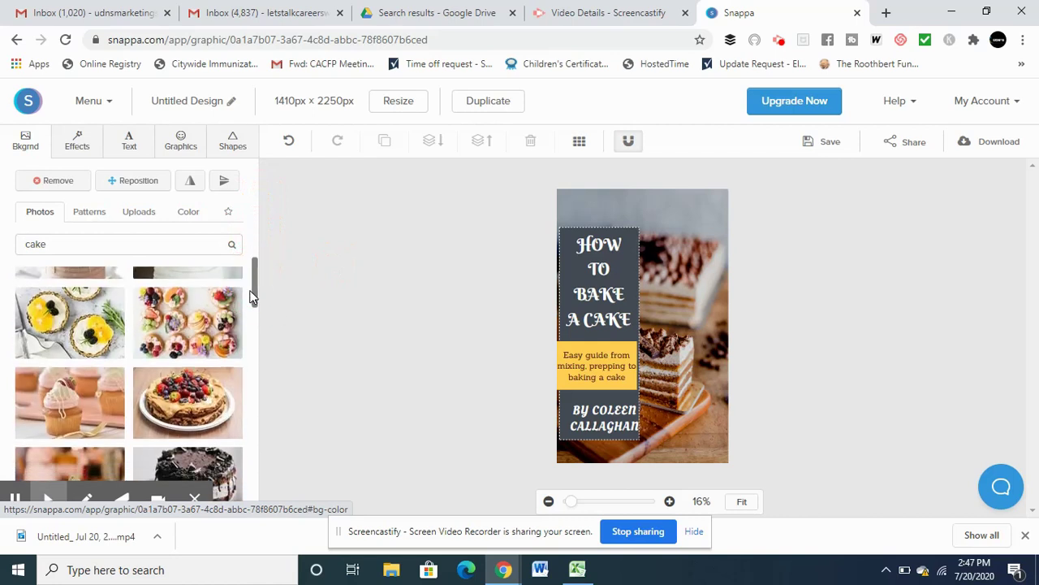
left_click(213, 317)
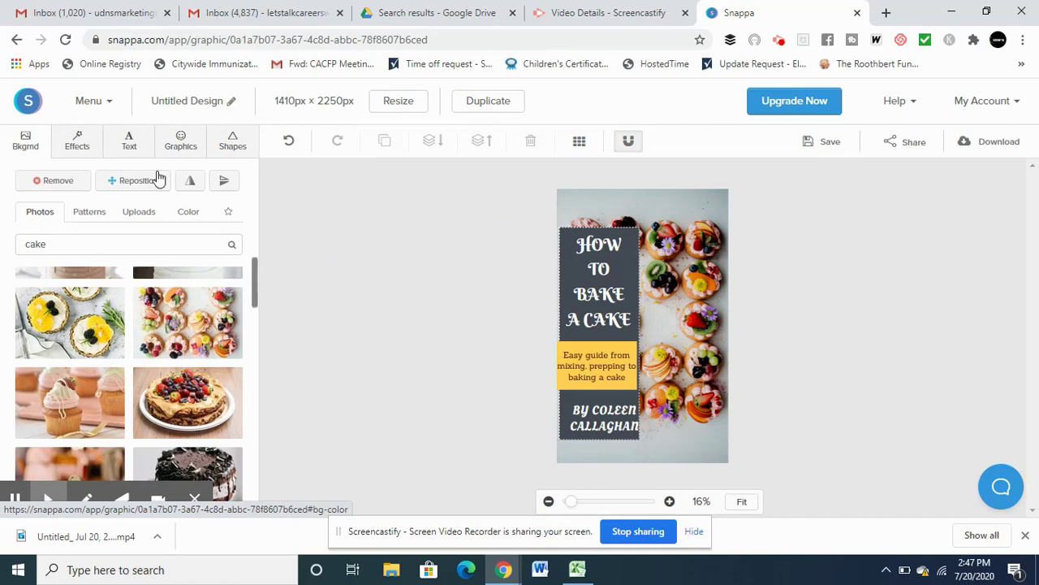
Browse the Effects, Text and Graphics tabs, including the Vectors and Photos collections.
left_click(75, 144)
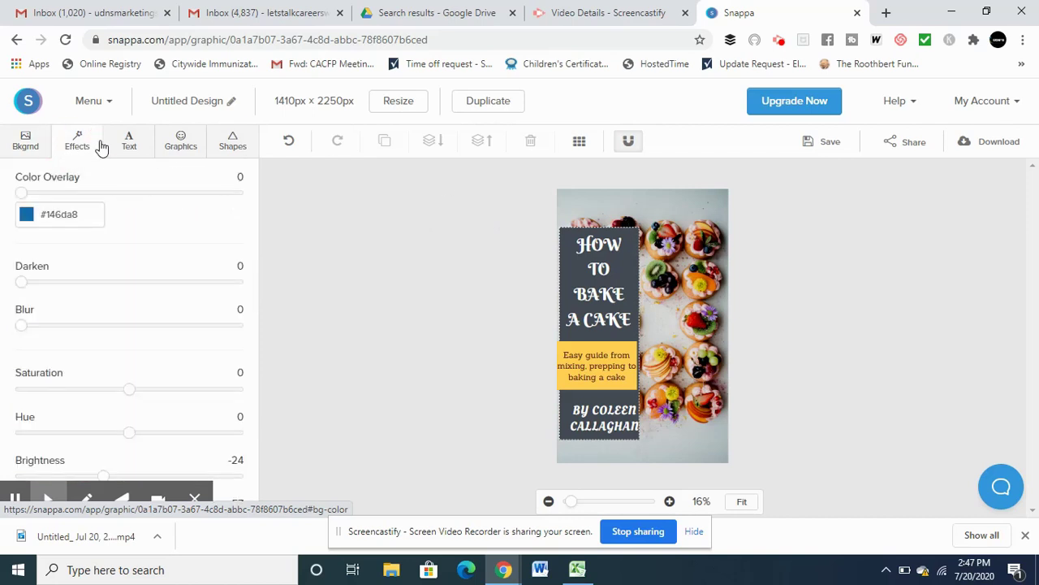
left_click(130, 148)
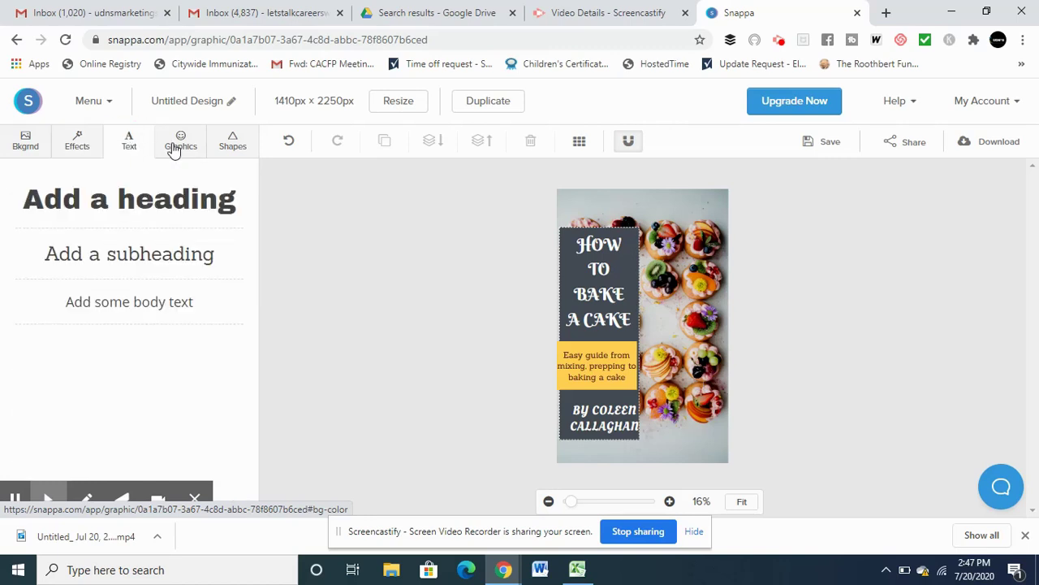
left_click(174, 150)
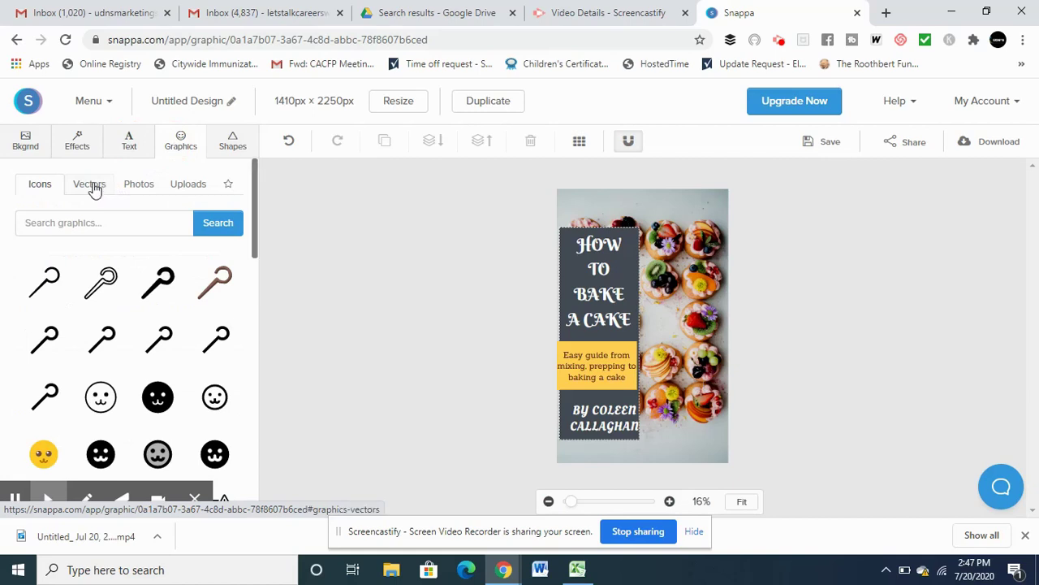
left_click(94, 187)
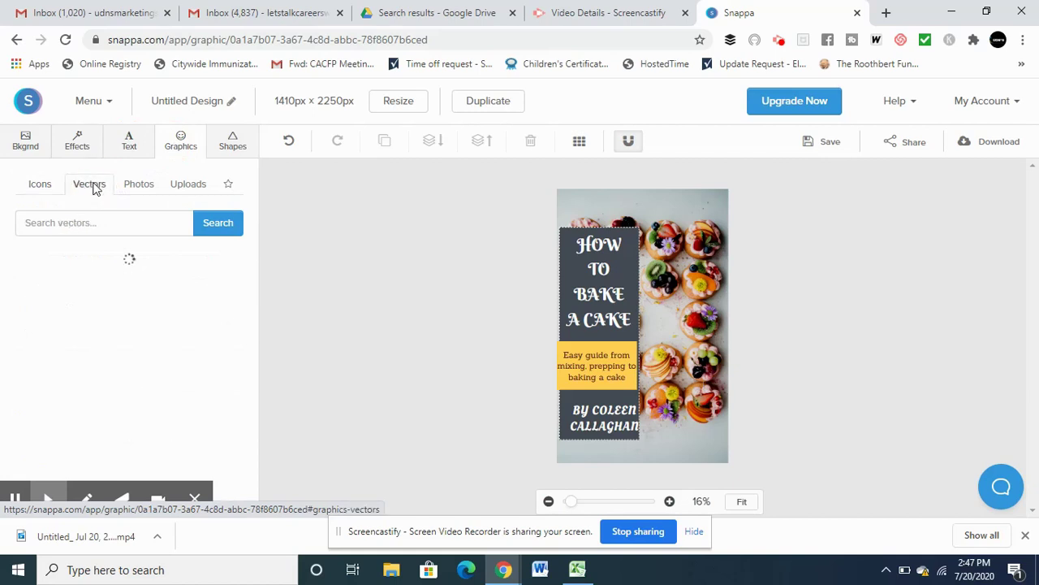
left_click(139, 185)
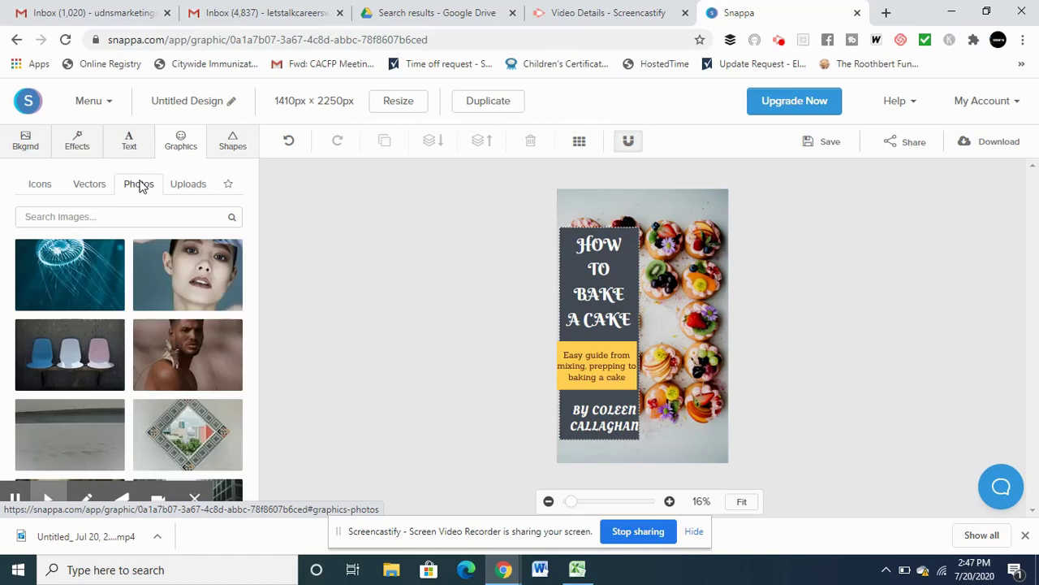
Search the graphic photos for 'food', view the basic Shapes library, and save the design.
left_click(159, 216)
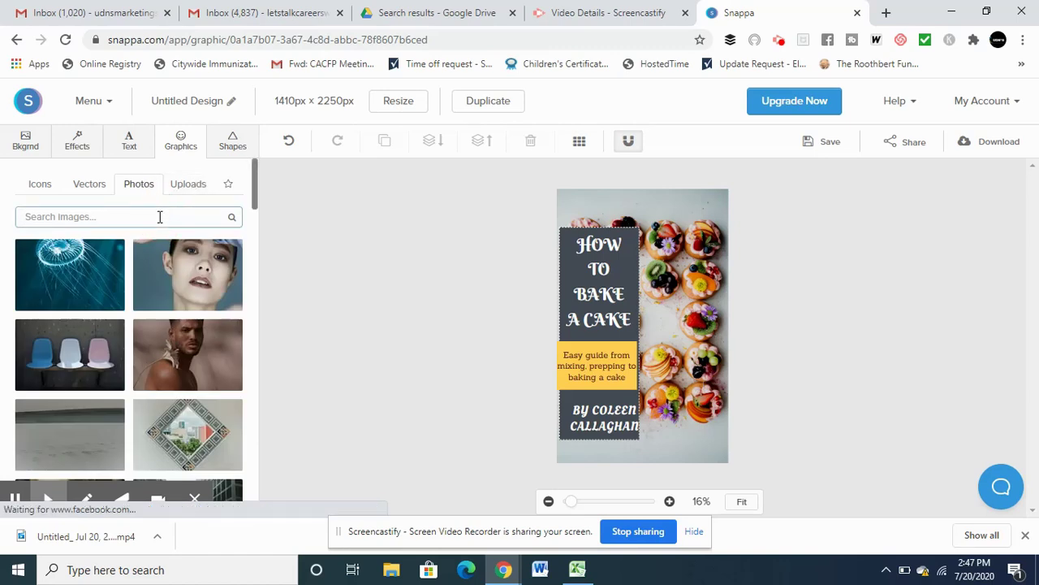
type("food")
key("Return")
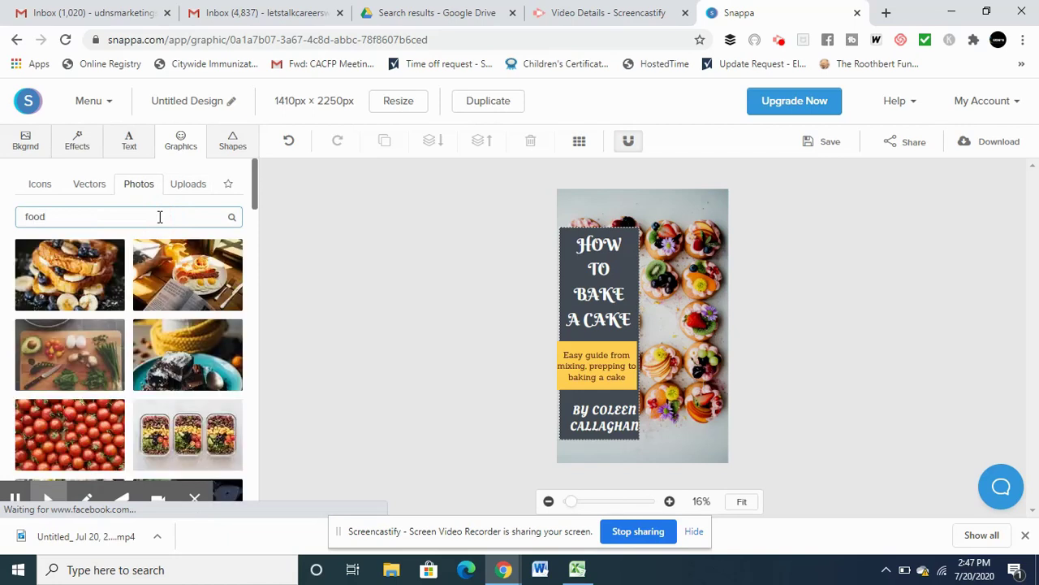
left_click(218, 153)
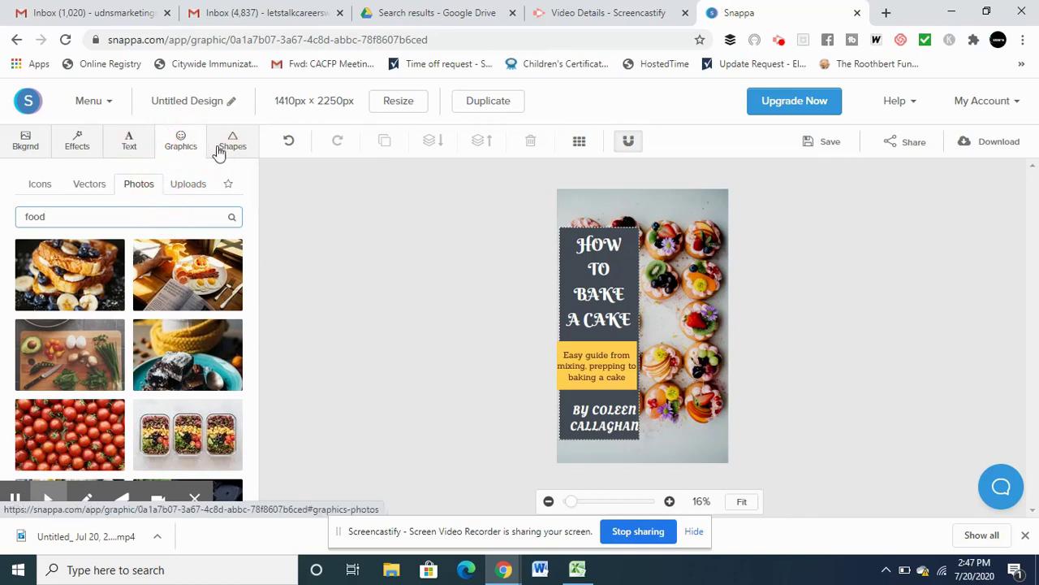
left_click(228, 147)
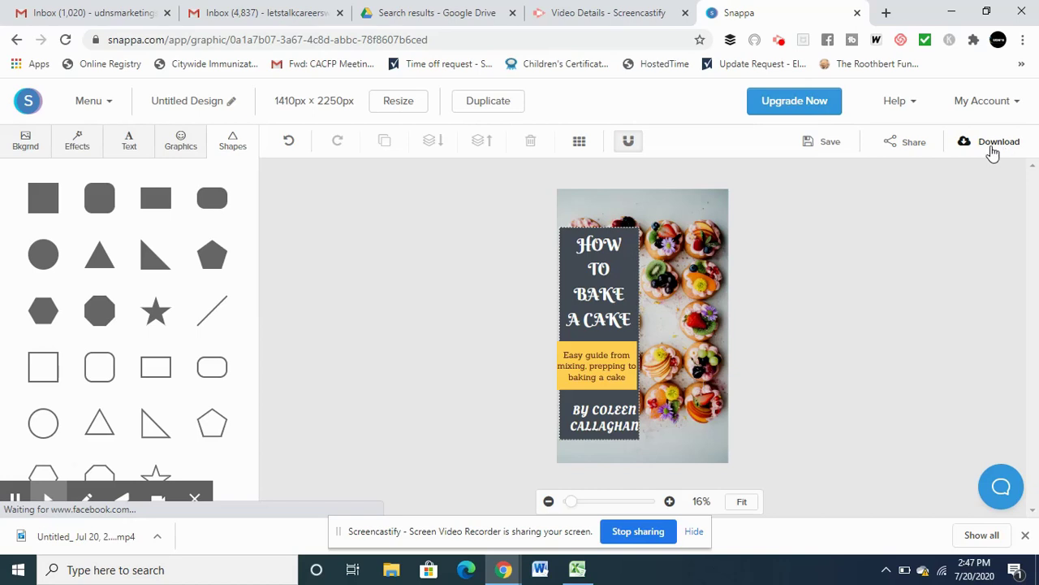
left_click(816, 147)
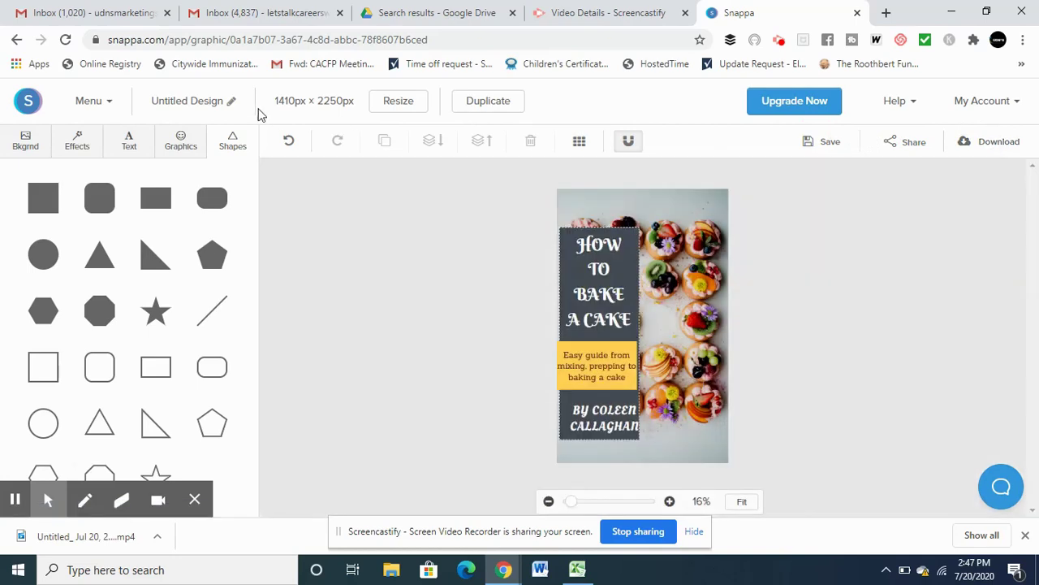
Rename the untitled design to 'ebook cover design' and save it.
left_click(227, 102)
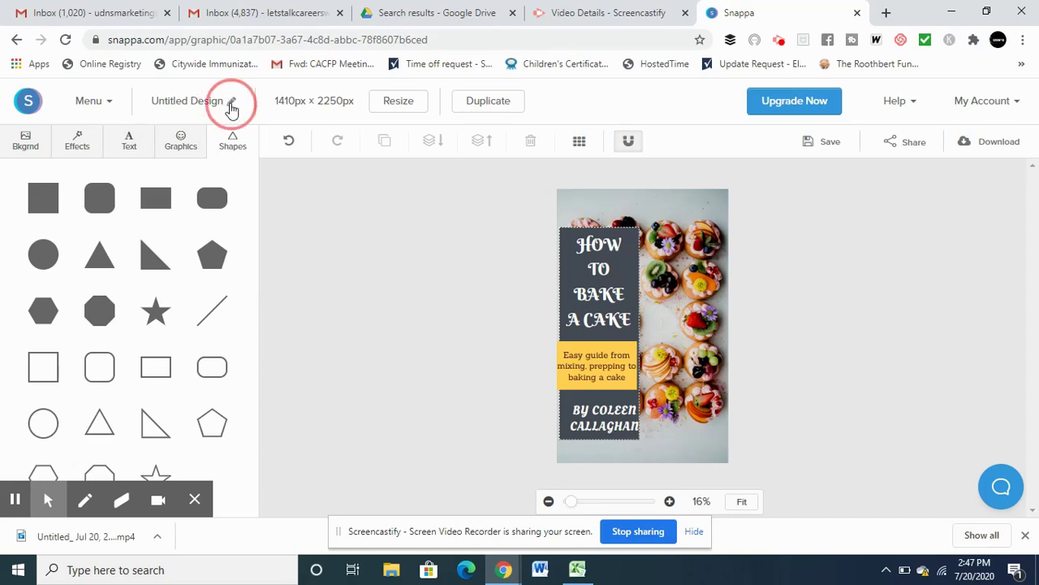
type("ebook cover design")
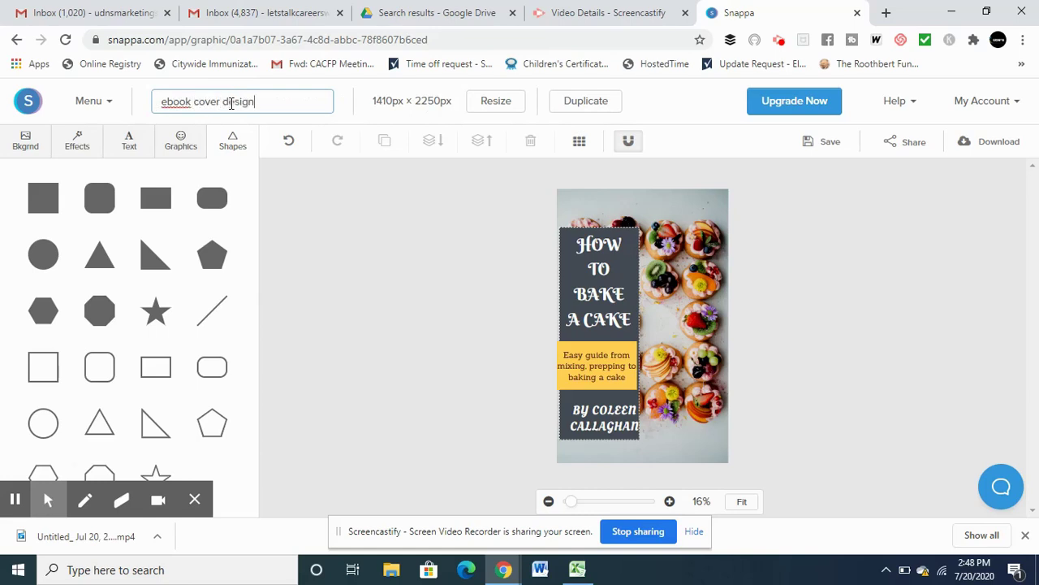
key("Return")
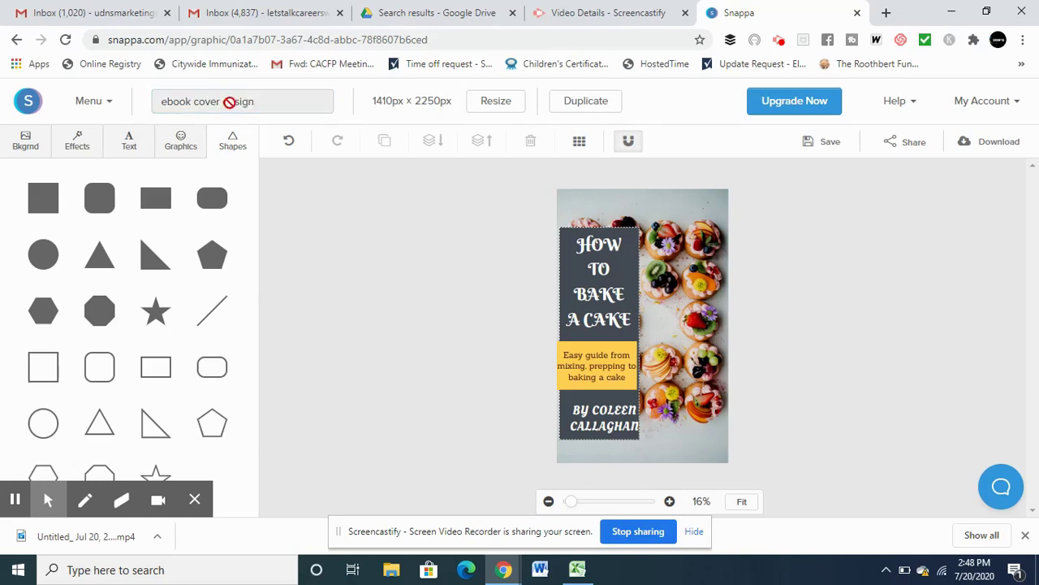
left_click(825, 142)
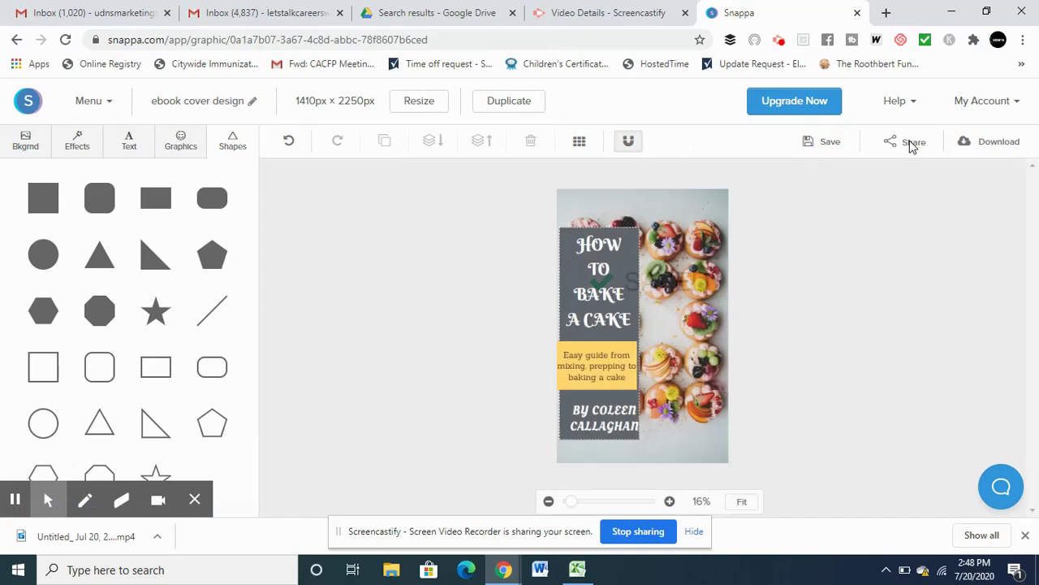
left_click(911, 144)
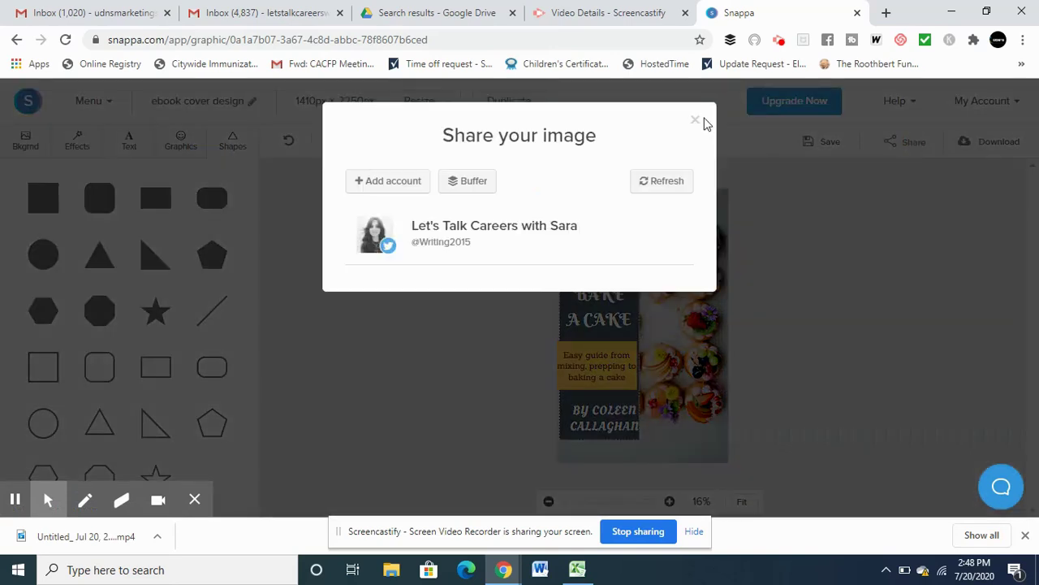
Download the cake cover as a high-resolution PNG, 'ebook cover design.png'.
left_click(697, 121)
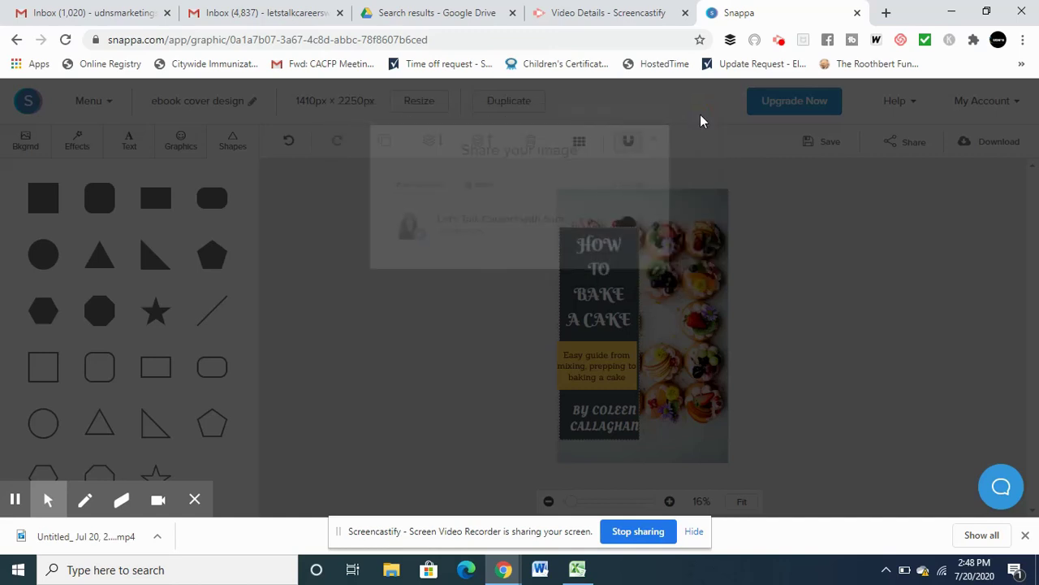
left_click(994, 154)
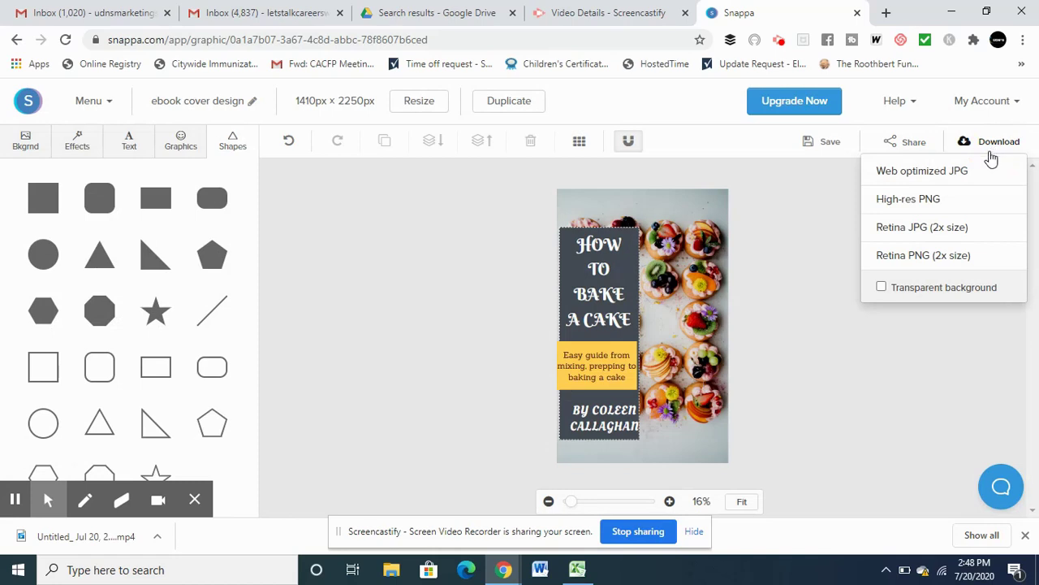
left_click(950, 202)
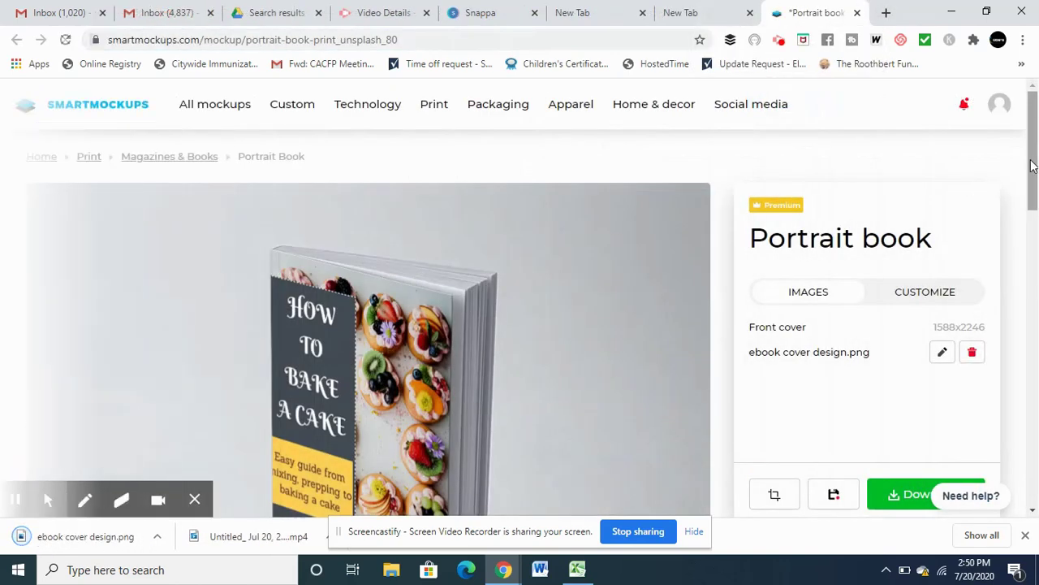
Scroll the Smartmockups page to inspect the full 'How to Bake a Cake' portrait book mockup.
left_click_drag(1037, 166, 1038, 213)
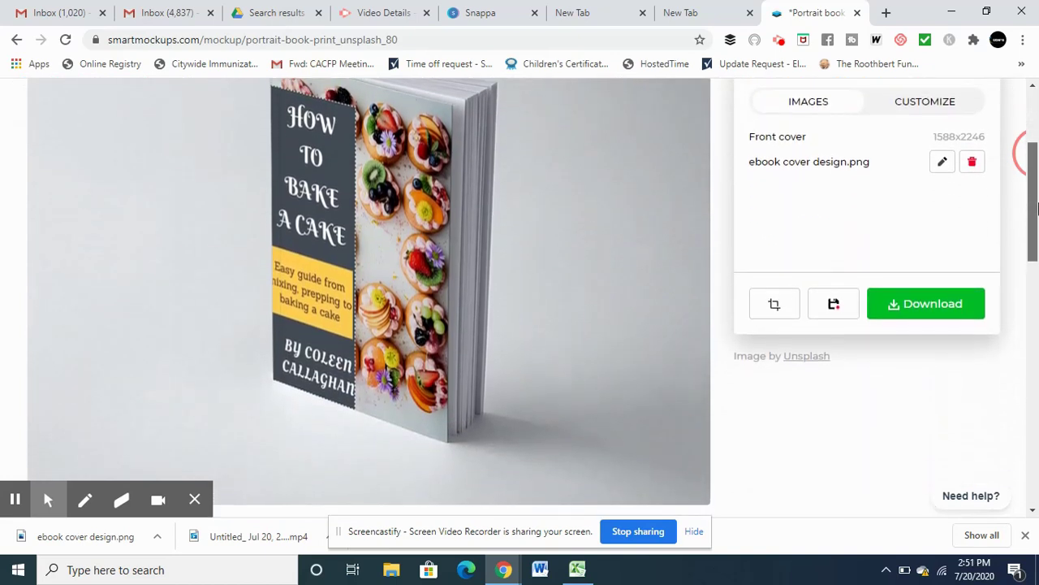
mouse_move(1037, 212)
left_mouse_down()
mouse_move(1034, 177)
mouse_move(1035, 189)
left_mouse_up()
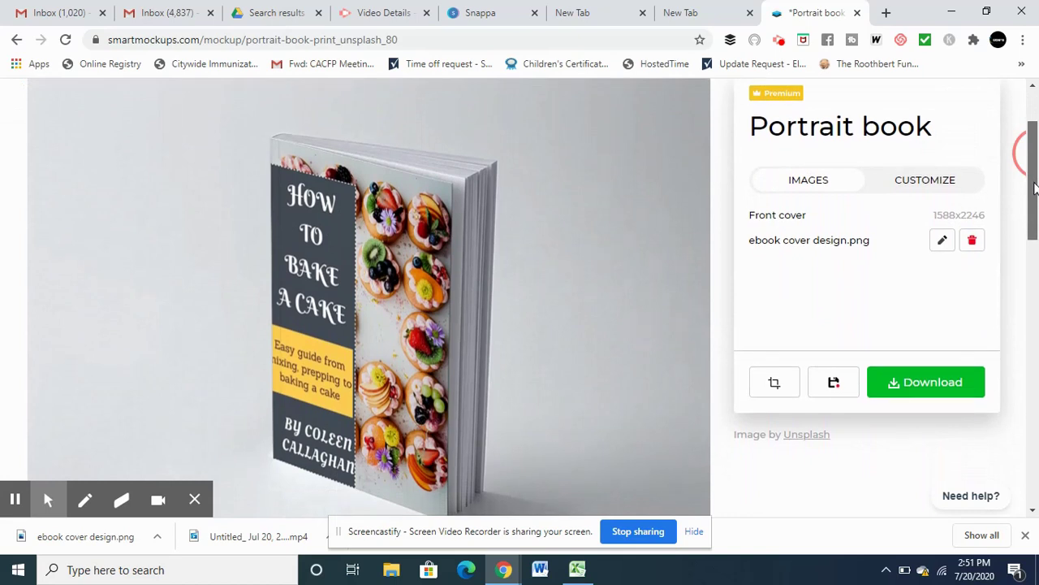
mouse_move(1035, 189)
left_mouse_down()
mouse_move(1034, 211)
mouse_move(1033, 183)
left_mouse_up()
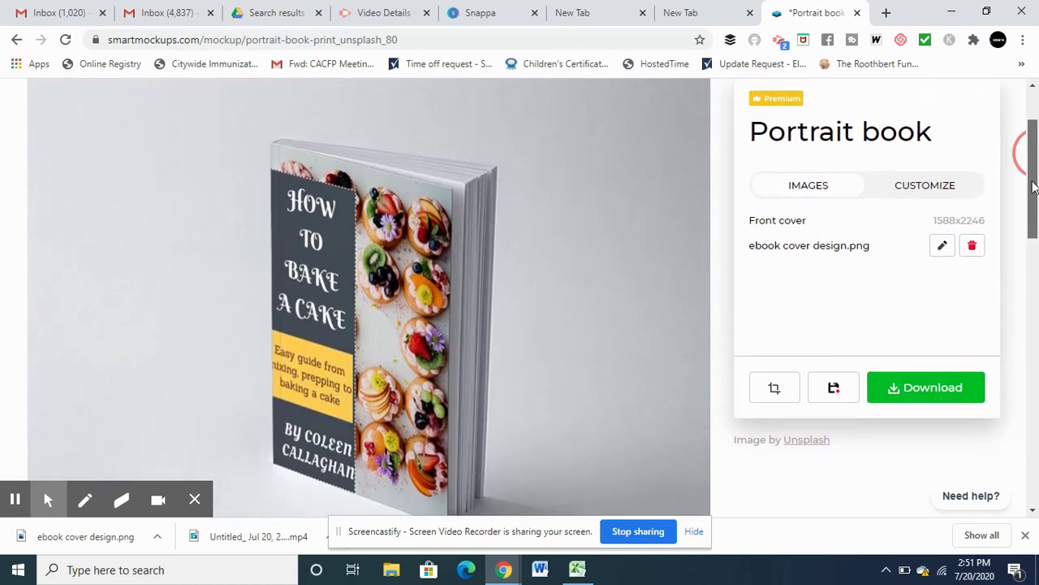